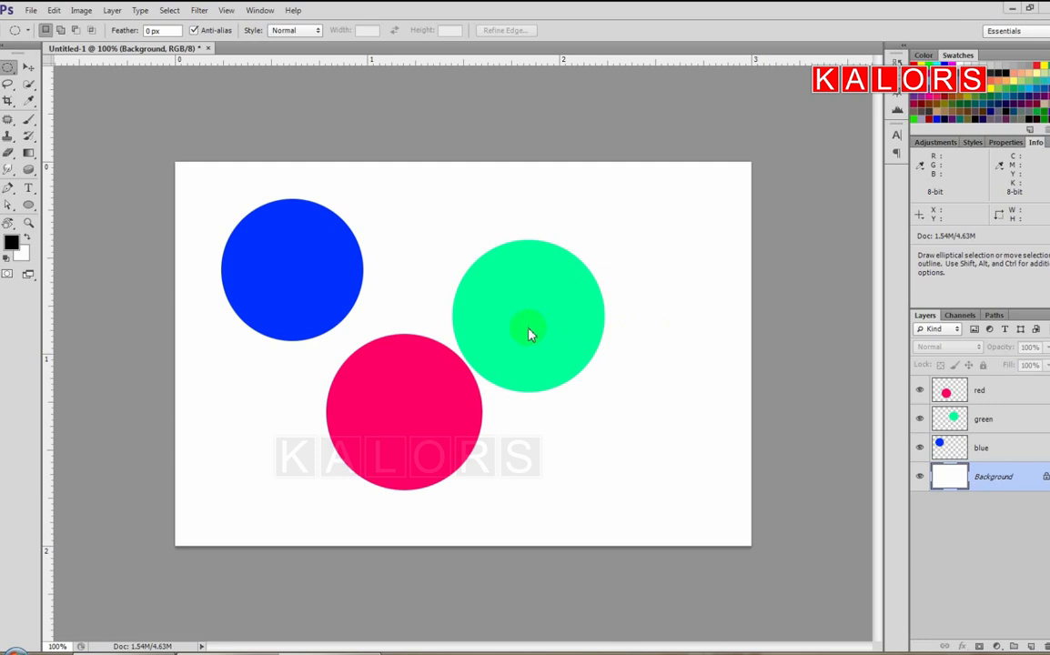
- Activate the Move tool and make the red layer the active layer
left_click(28, 70)
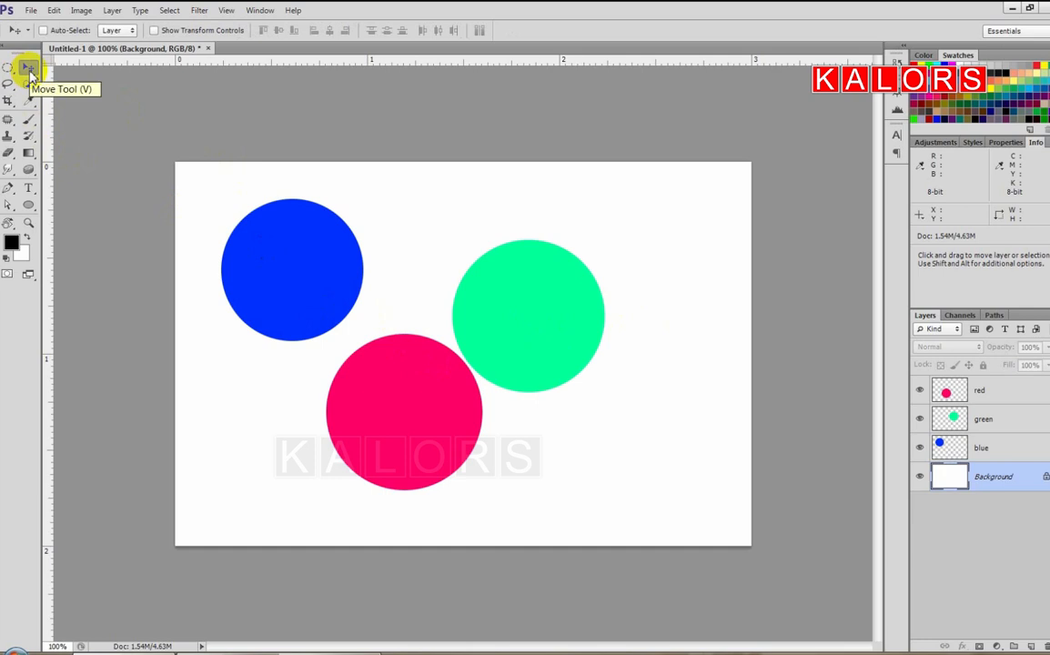
left_click(28, 70)
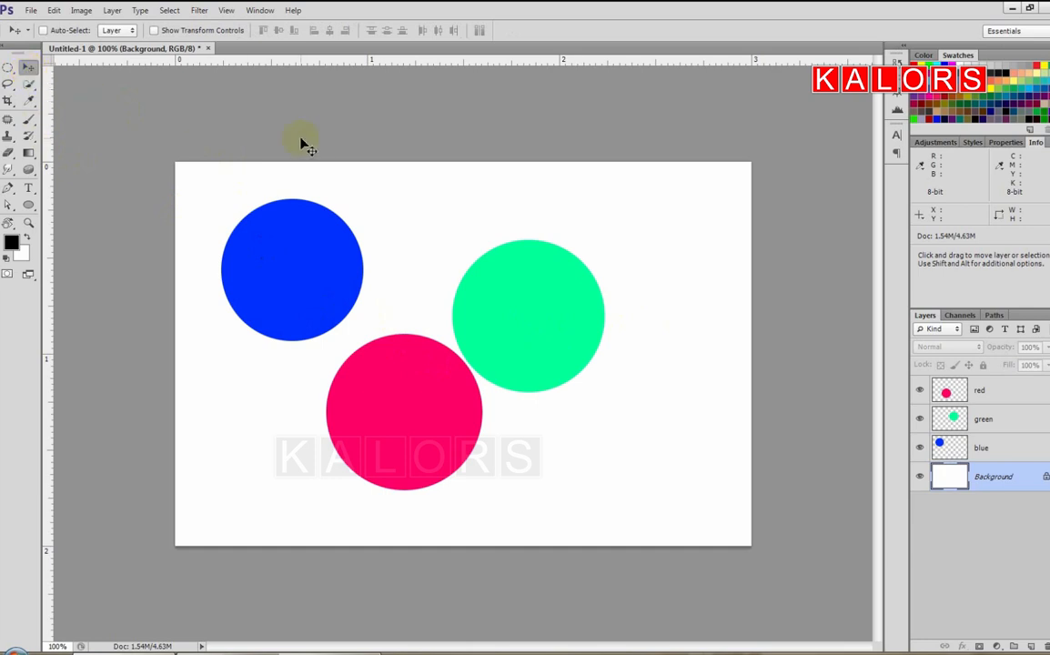
left_click(271, 286)
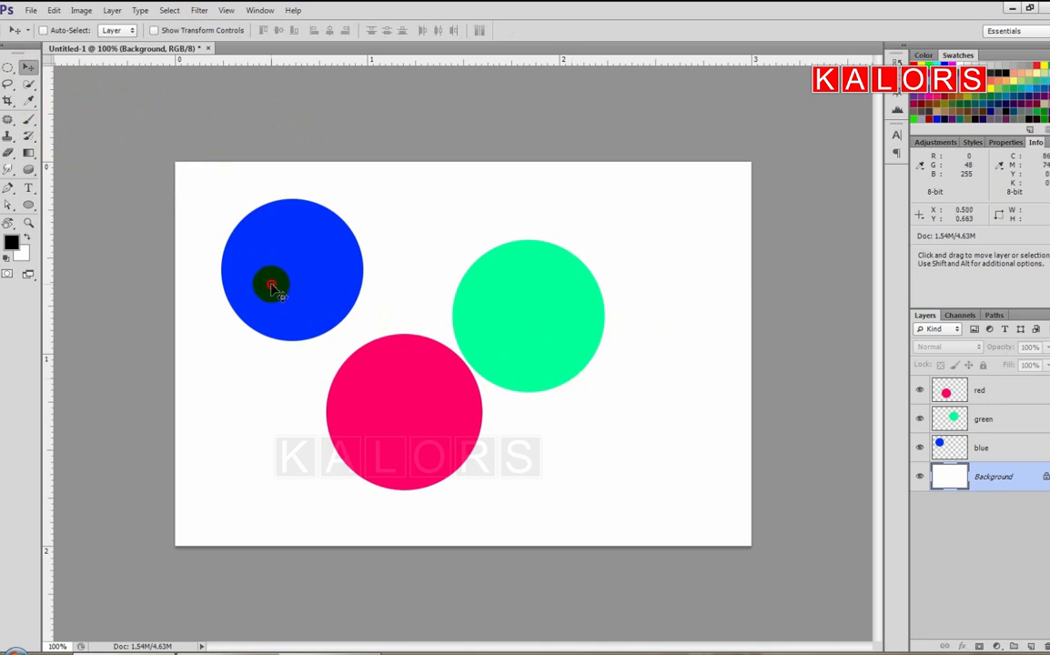
left_click(535, 253)
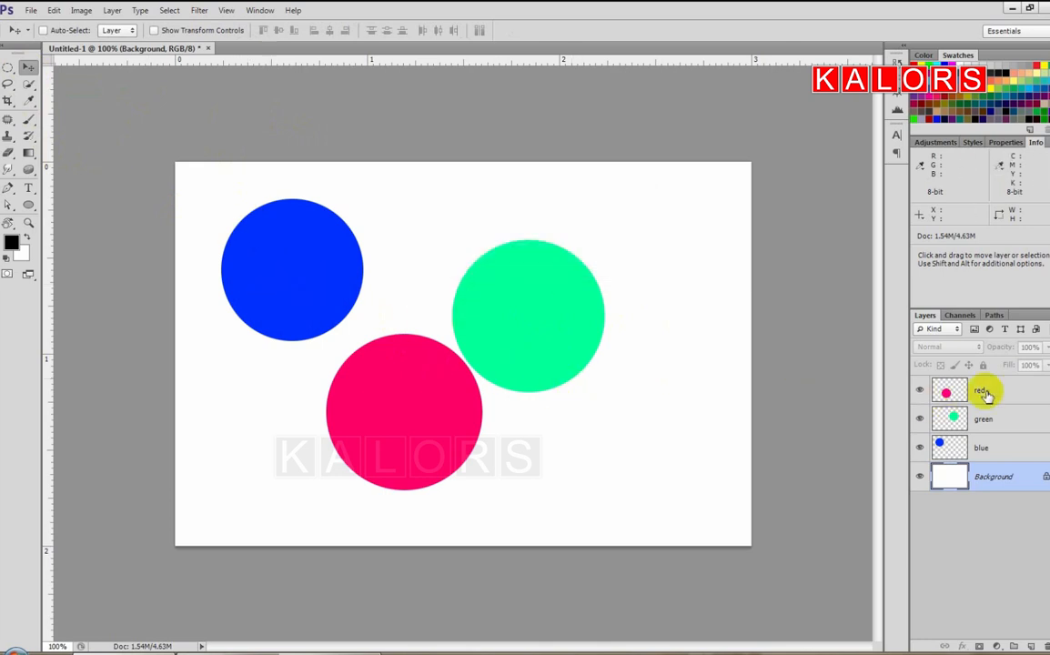
left_click(992, 419)
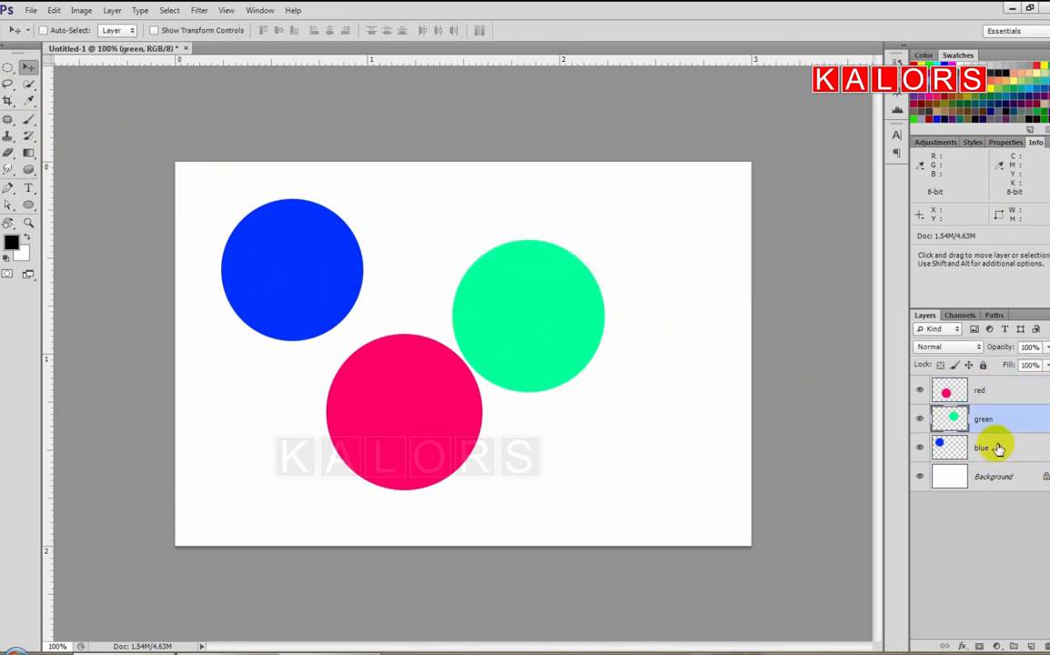
left_click(998, 447)
left_click(994, 417)
left_click(987, 389)
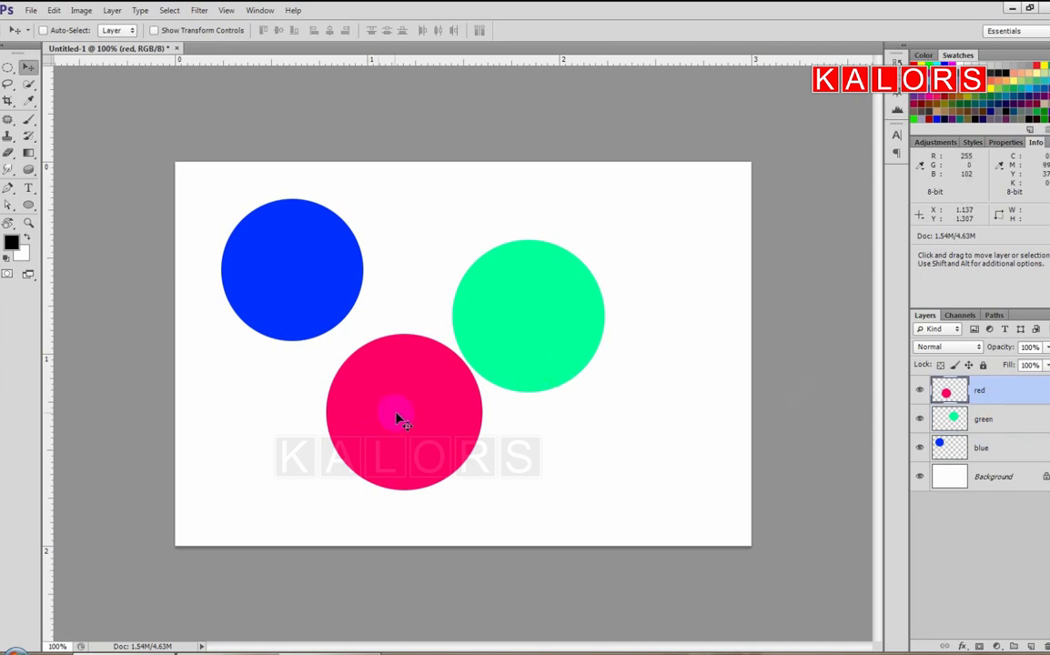
- Reposition the red circle slightly lower and to the left on the canvas with only its layer active
left_click_drag(415, 463, 349, 439)
left_click_drag(525, 323, 562, 309)
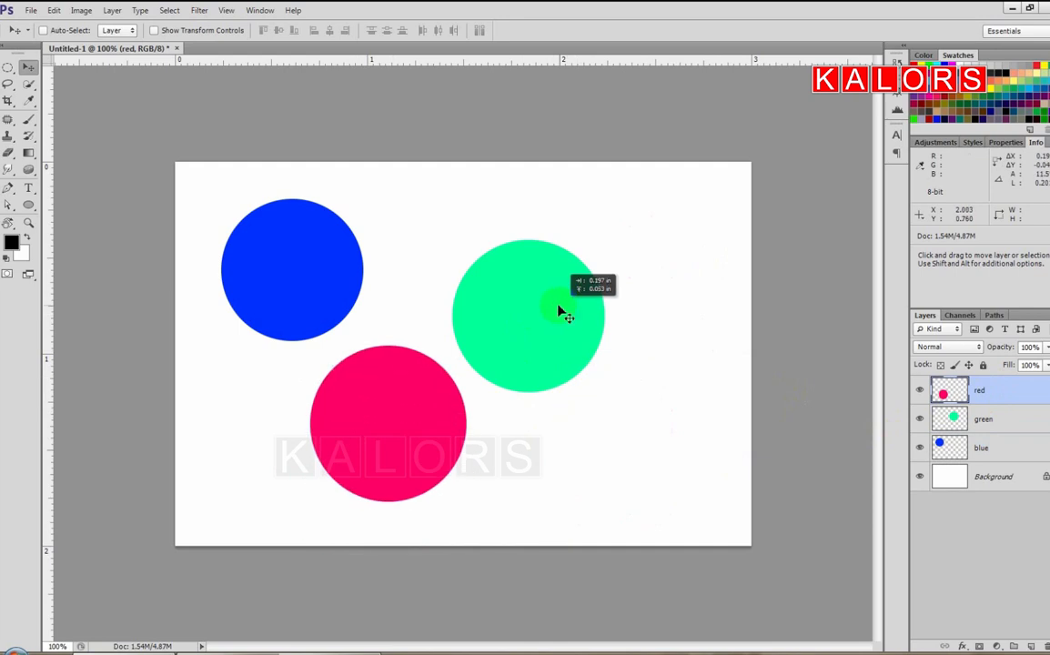
mouse_move(387, 420)
left_mouse_down()
mouse_move(407, 410)
mouse_move(396, 433)
left_mouse_up()
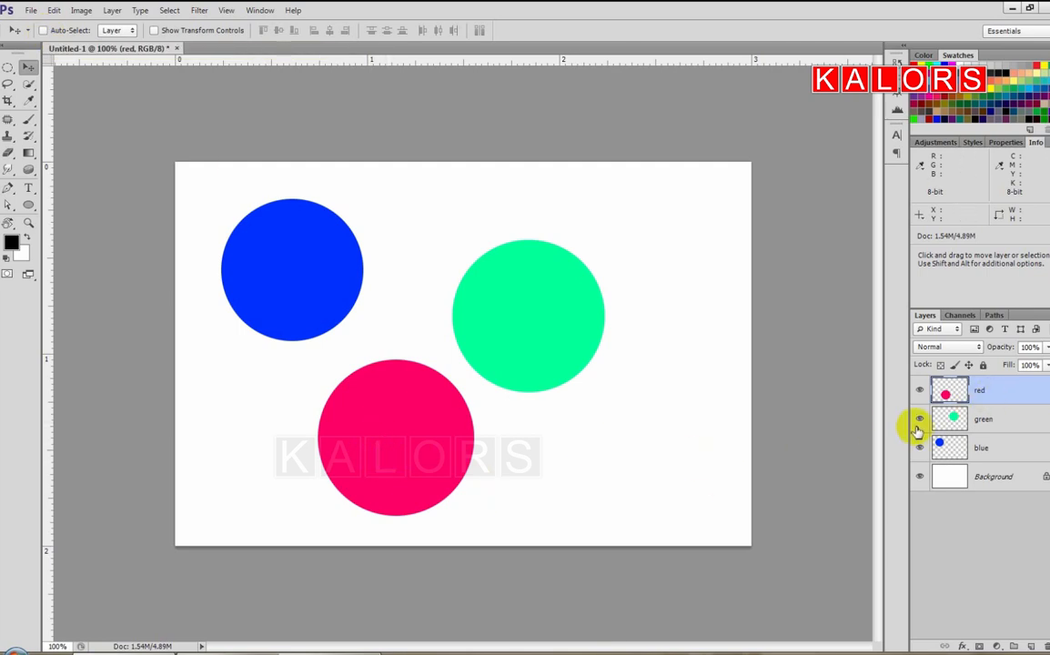
- Turn on Auto-Select for layers and select the green, blue and red layers by picking their circles on the canvas
left_click(536, 299)
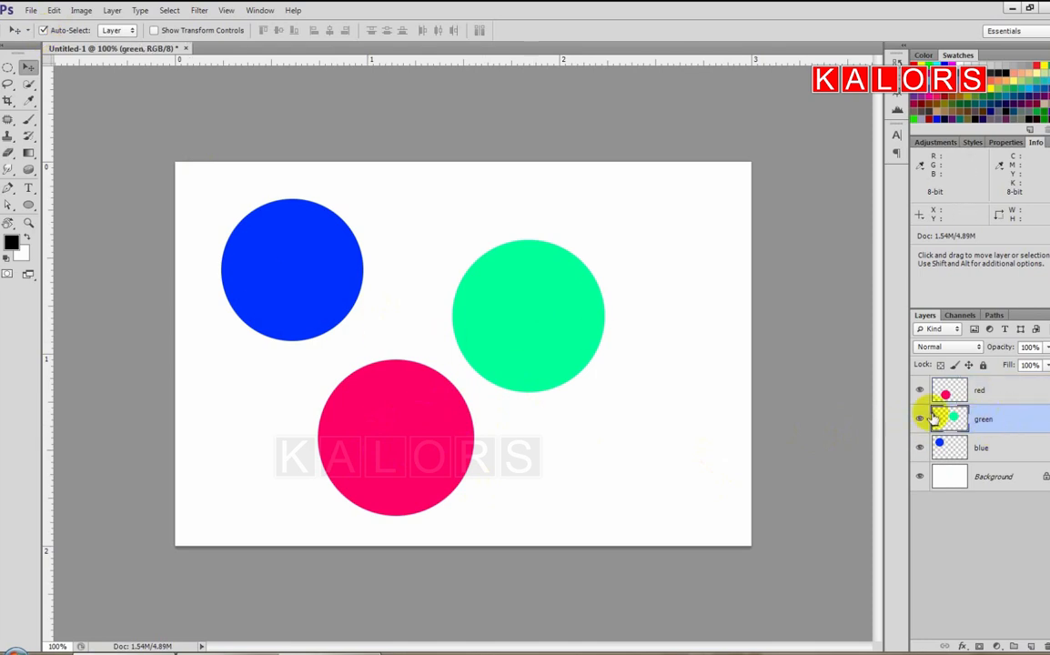
left_click(284, 250)
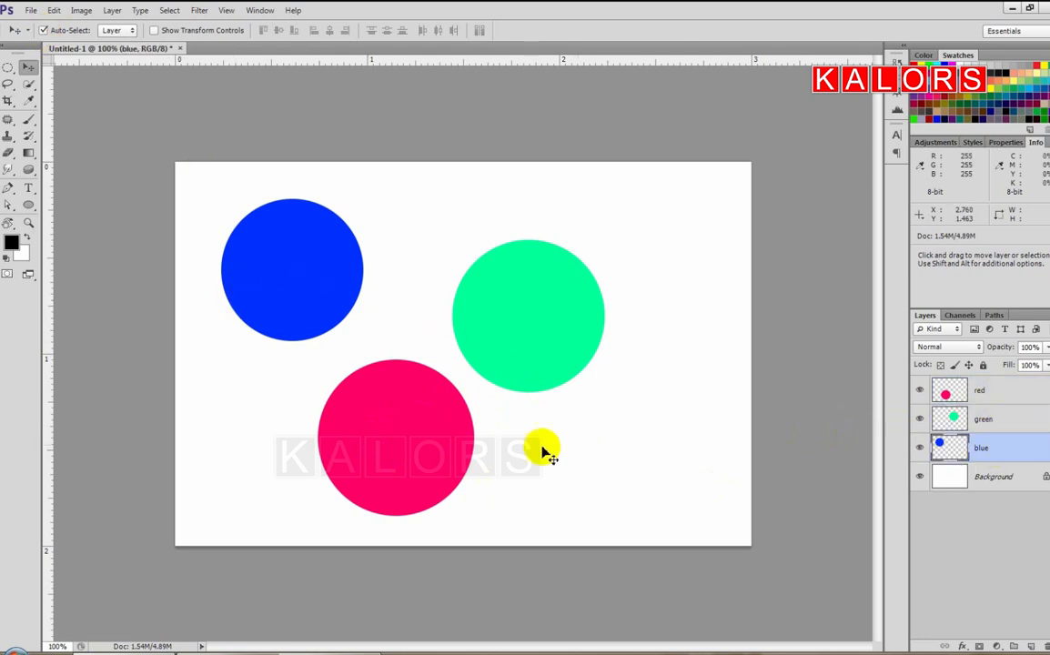
left_click(414, 437)
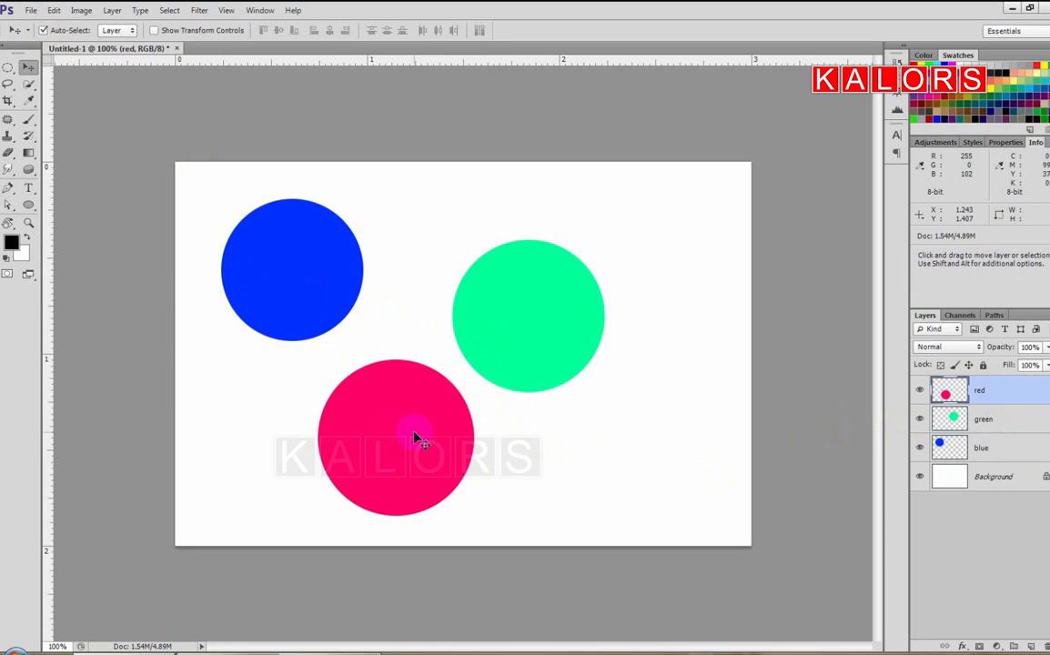
- Spread the circles with Auto-Select: green to the canvas's upper right, red to its lower left, blue slightly higher in the upper left
left_click(983, 447)
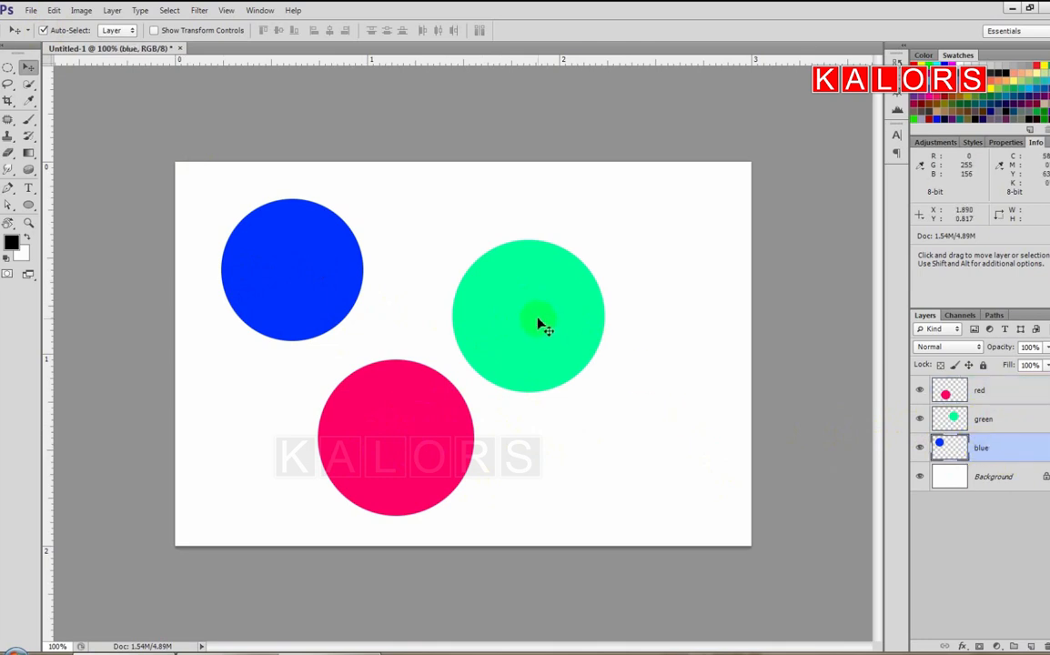
left_click_drag(539, 325, 561, 298)
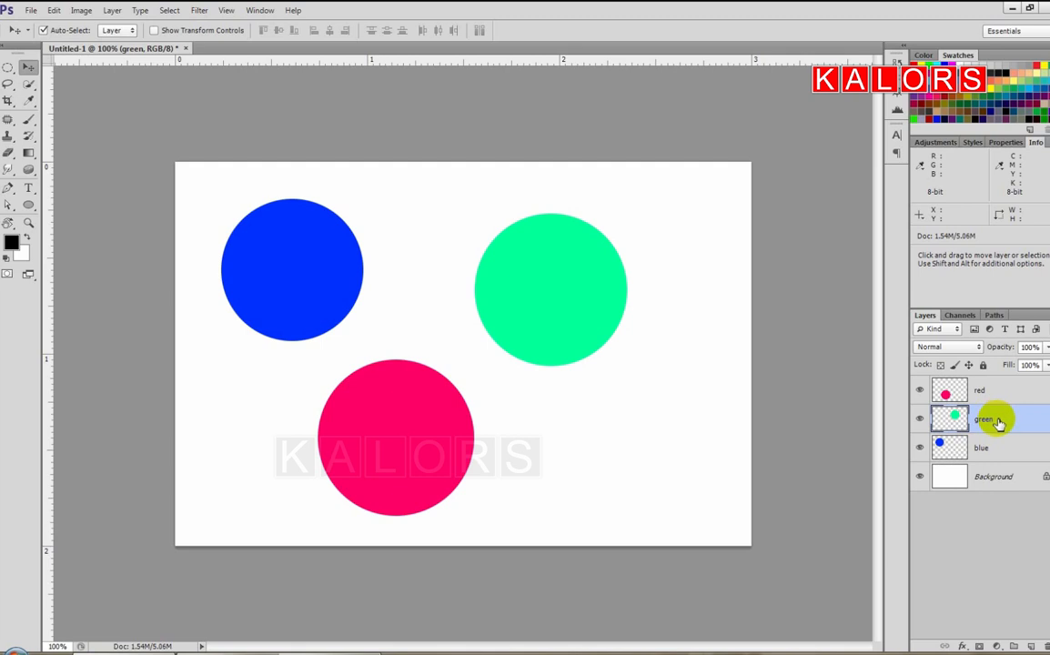
left_click_drag(554, 300, 597, 300)
left_click_drag(395, 472, 466, 455)
left_click(277, 262)
left_click_drag(278, 260, 281, 237)
left_click_drag(483, 434, 345, 453)
left_click_drag(602, 309, 655, 262)
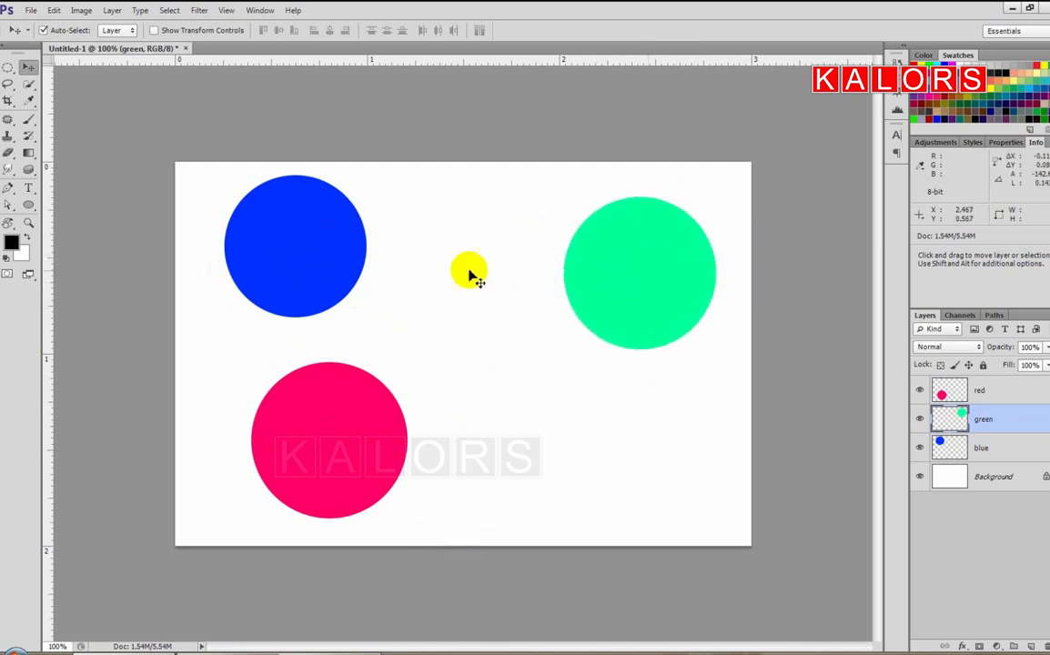
- Rearrange the circles so blue sits at the lower centre, red at the upper left and green at the upper right
left_click_drag(306, 233, 438, 252)
left_click_drag(378, 420, 309, 324)
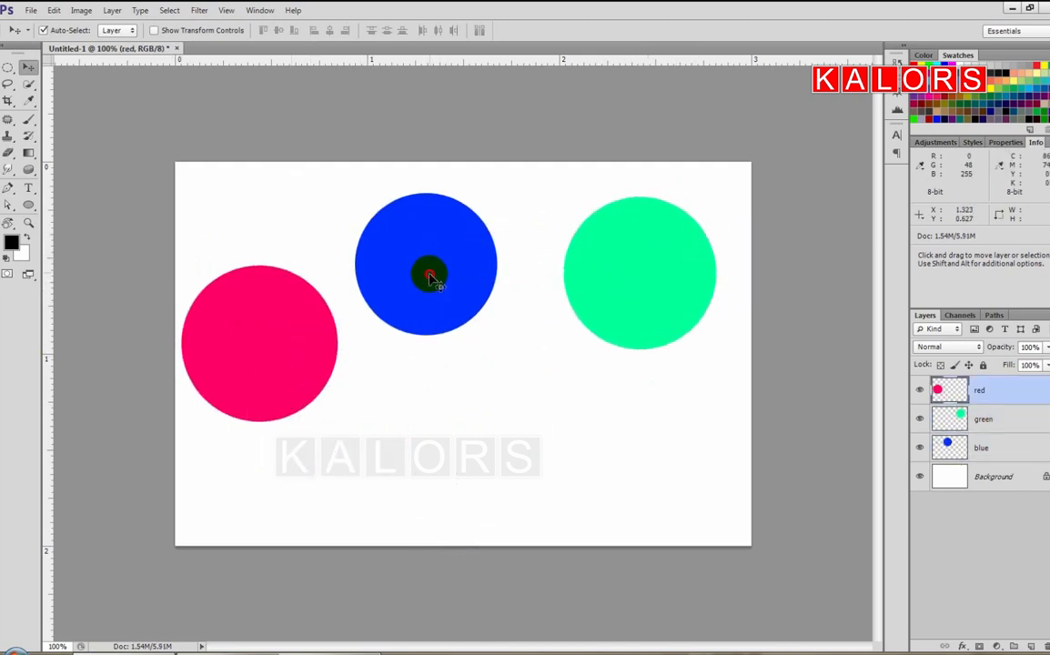
left_click_drag(429, 274, 469, 461)
left_click(303, 285)
left_click_drag(303, 285, 365, 178)
left_click_drag(627, 293, 562, 266)
left_click_drag(368, 269, 367, 298)
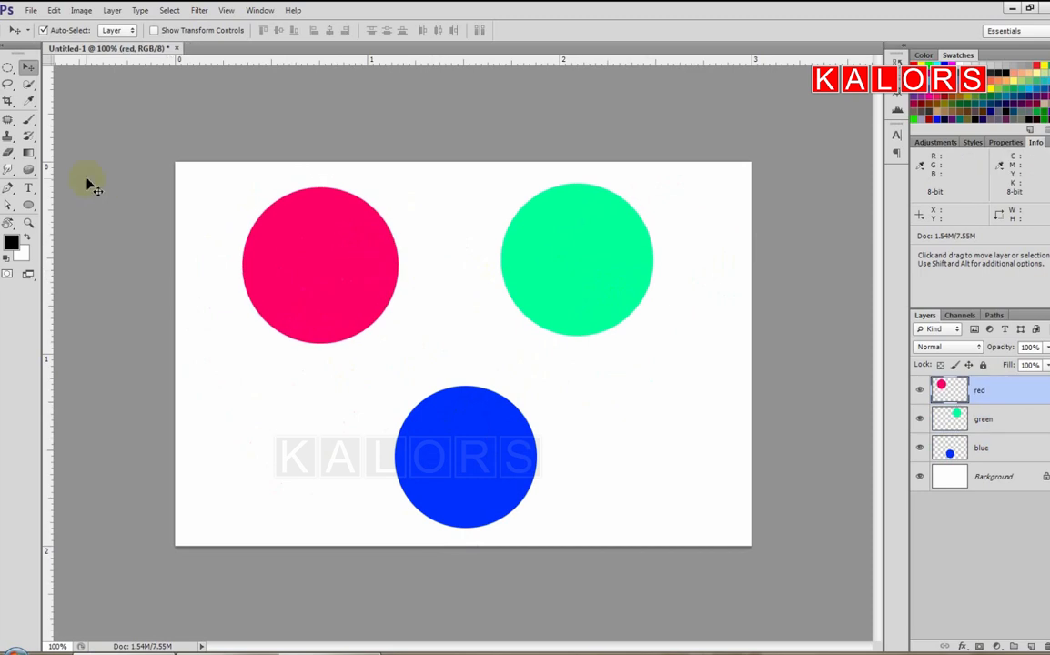
- Turn off Auto-Select and reposition the red circle slightly right and down while its layer is active
left_click(44, 31)
left_click_drag(560, 295, 543, 244)
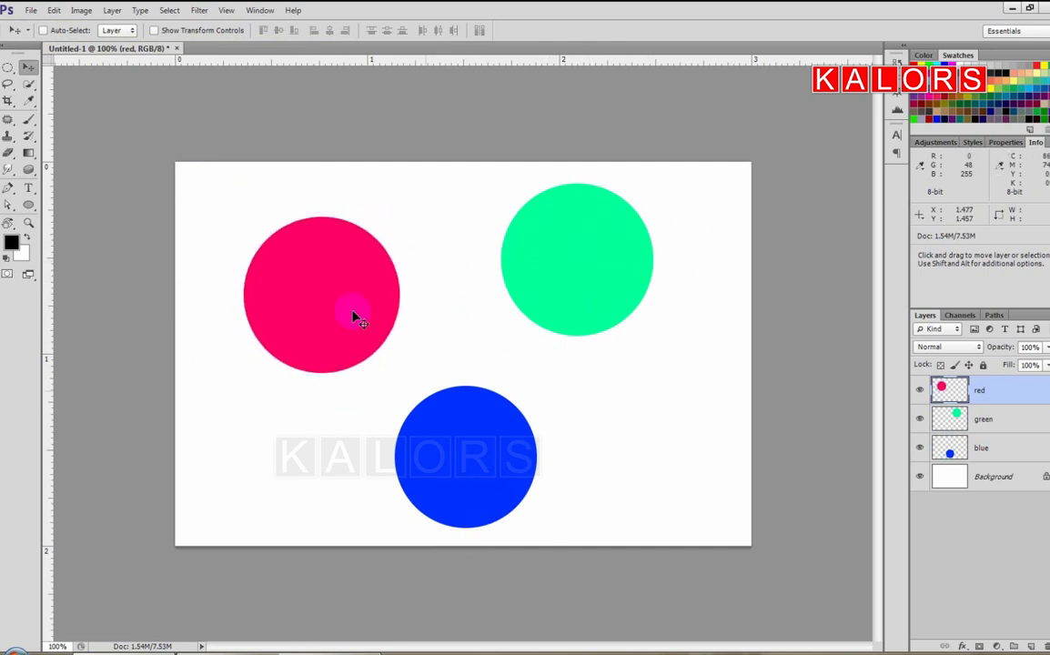
left_click_drag(431, 418, 506, 432)
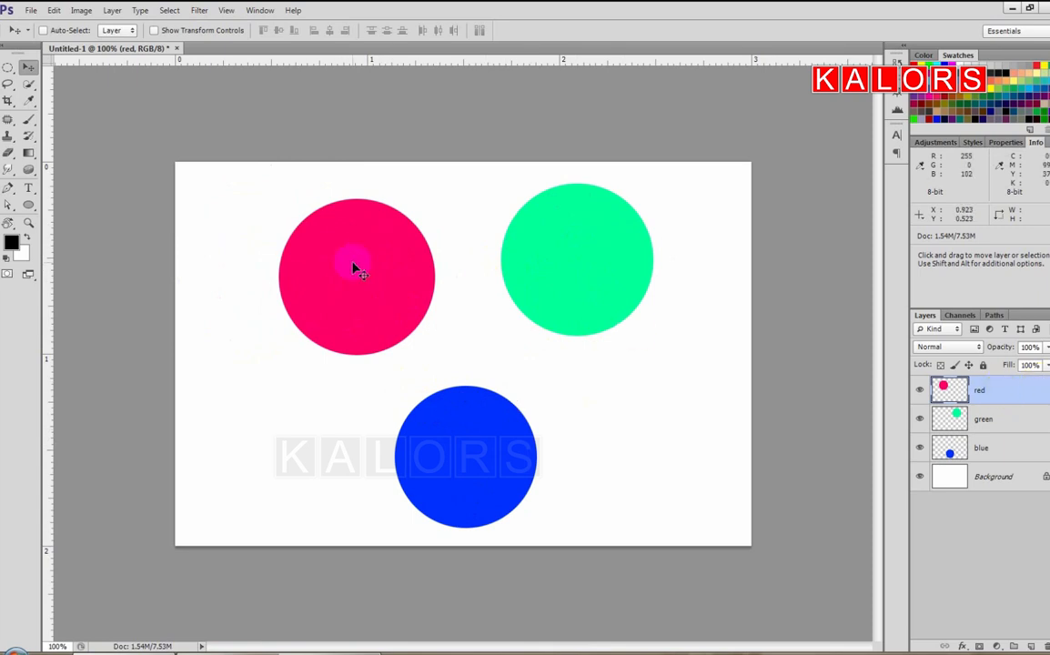
mouse_move(355, 269)
left_mouse_down()
mouse_move(333, 326)
mouse_move(397, 291)
mouse_move(335, 290)
mouse_move(363, 278)
left_mouse_up()
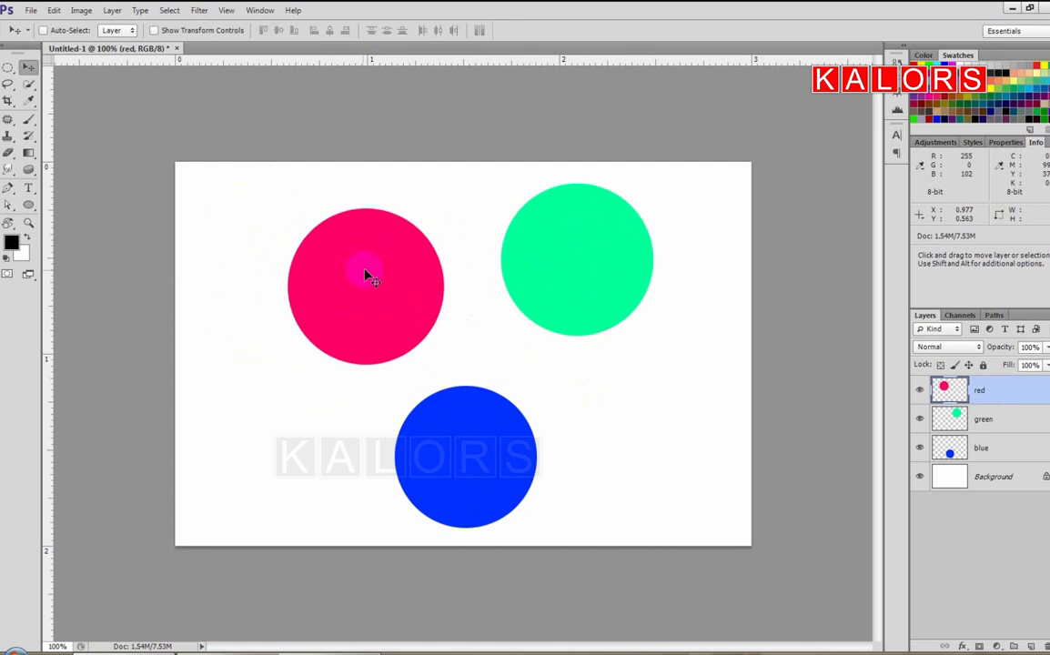
- Make the green layer active and move the green circle slightly right and down
left_click(1005, 421)
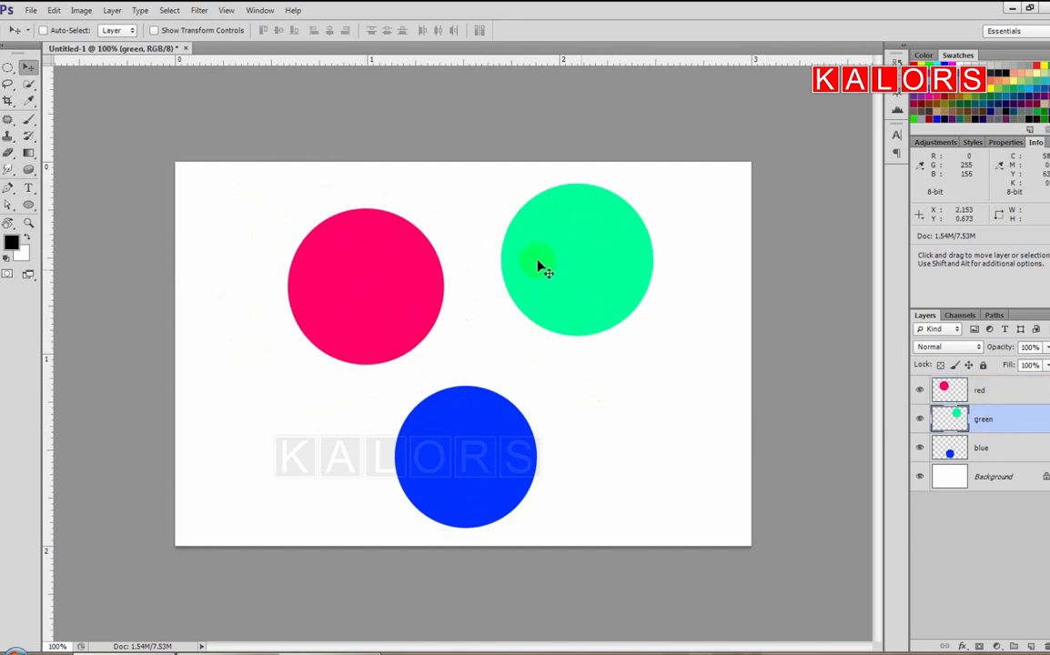
left_click_drag(367, 269, 425, 260)
left_click_drag(635, 248, 610, 285)
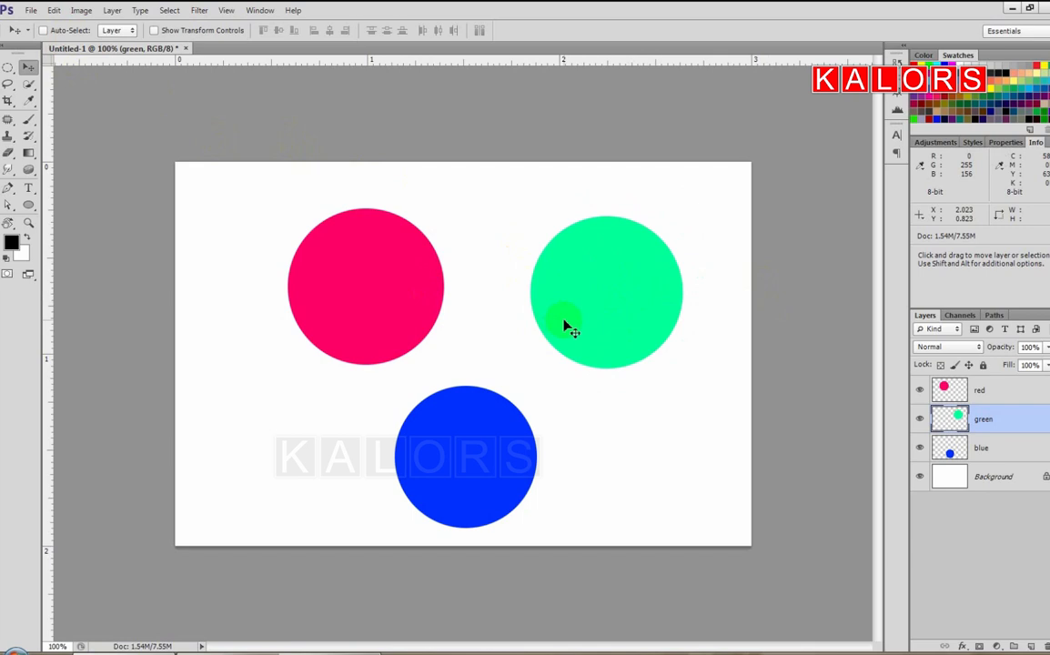
- Make the red layer active and move the red circle over the green circle so it covers it
left_click(999, 394)
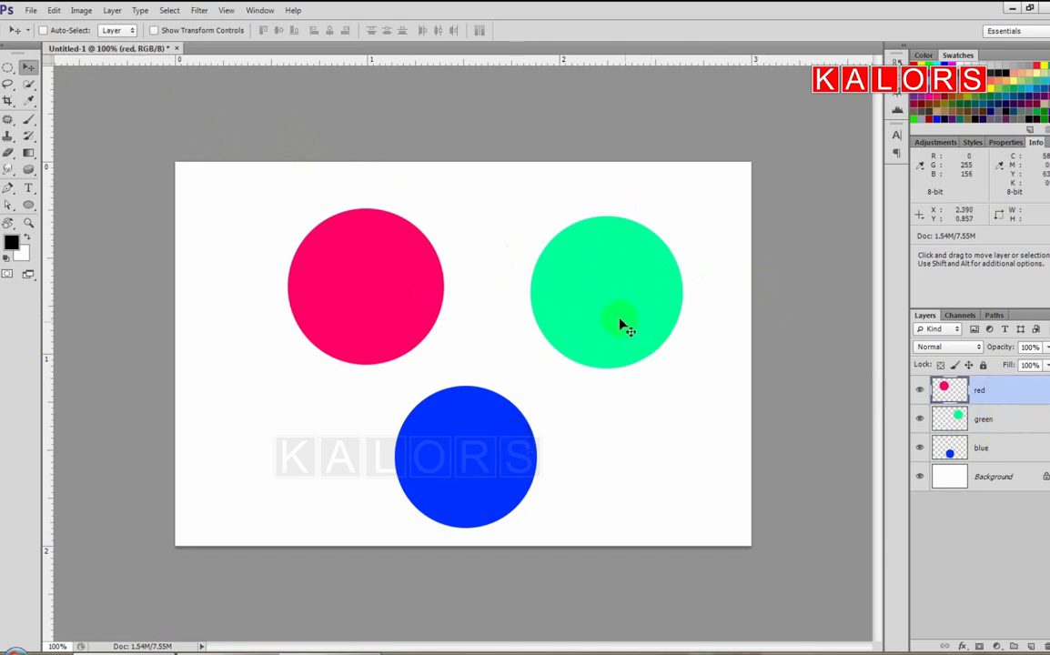
left_click_drag(624, 314, 709, 477)
left_click_drag(461, 453, 612, 295)
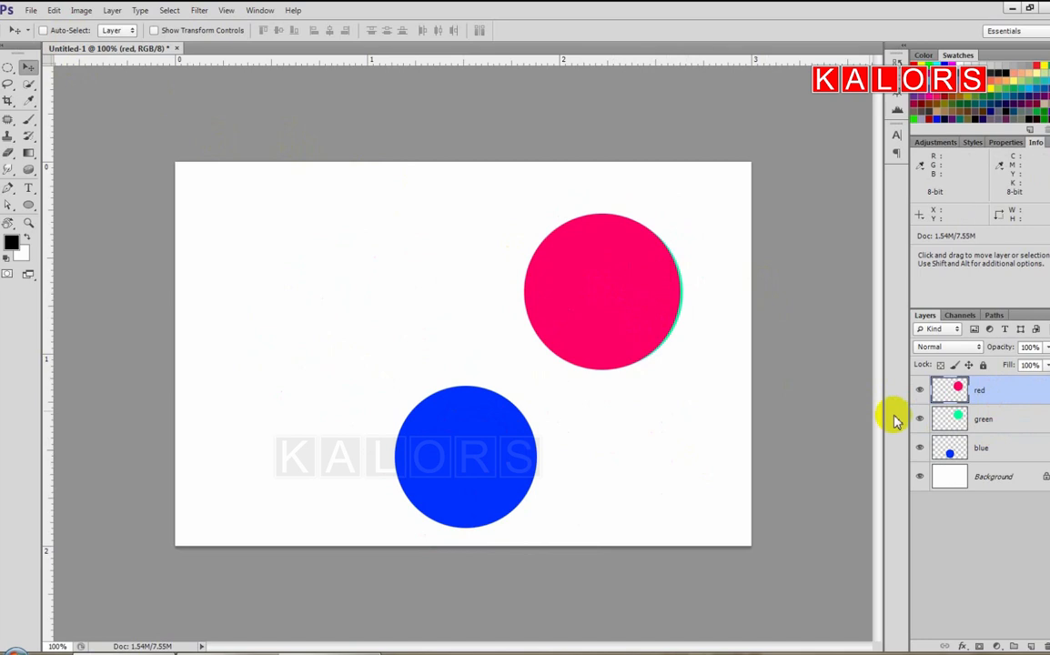
- Turn Auto-Select back on and move the red circle off the green one to the canvas's upper centre
left_click(999, 422)
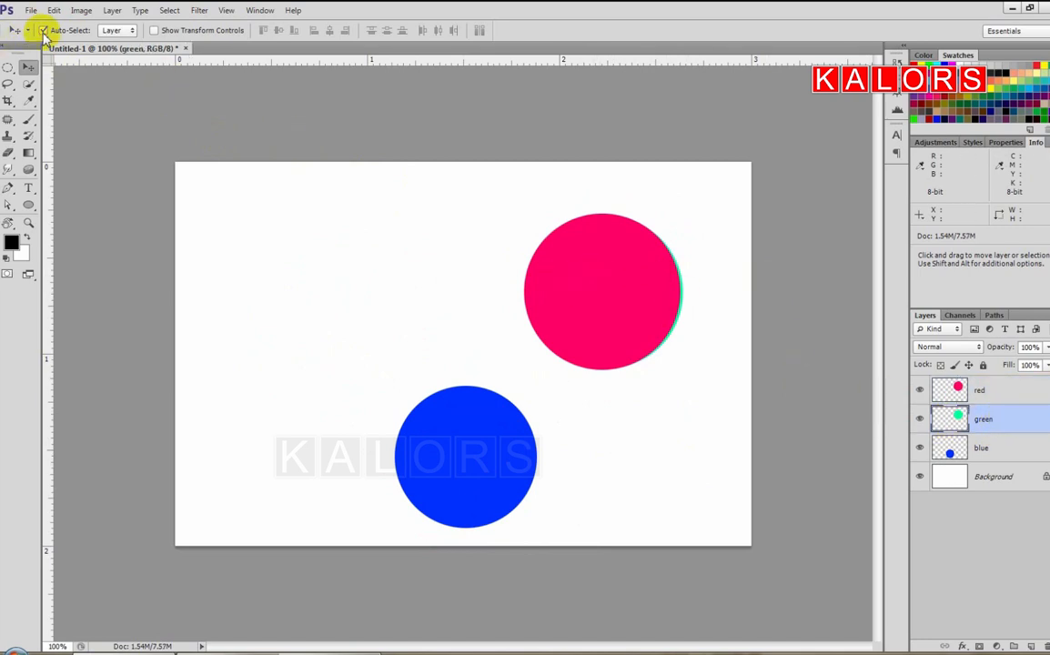
mouse_move(573, 275)
left_mouse_down()
mouse_move(511, 274)
mouse_move(593, 272)
mouse_move(571, 273)
left_mouse_up()
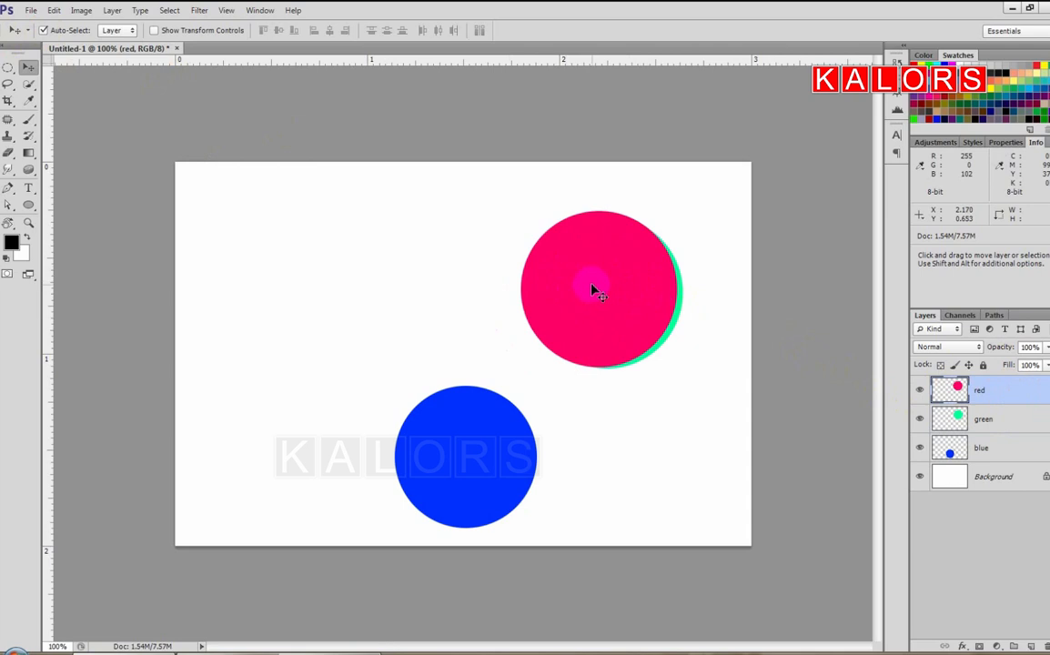
left_click_drag(593, 289, 411, 273)
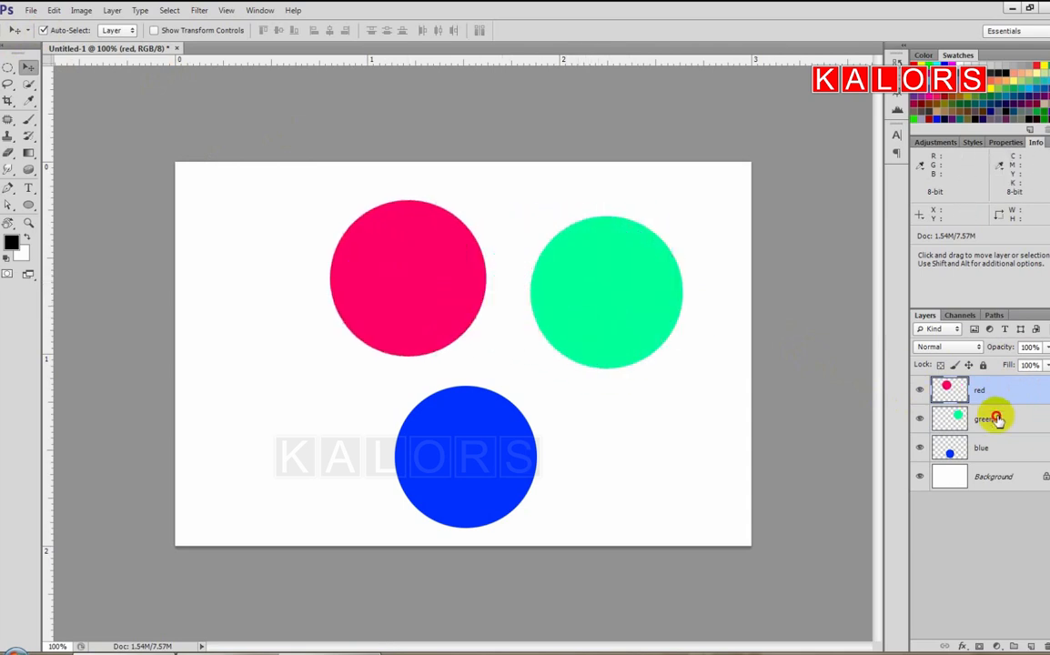
- Reorder the green layer above the red layer and slide the red circle behind the green circle
left_click_drag(996, 419, 1042, 415)
left_click_drag(424, 257, 627, 339)
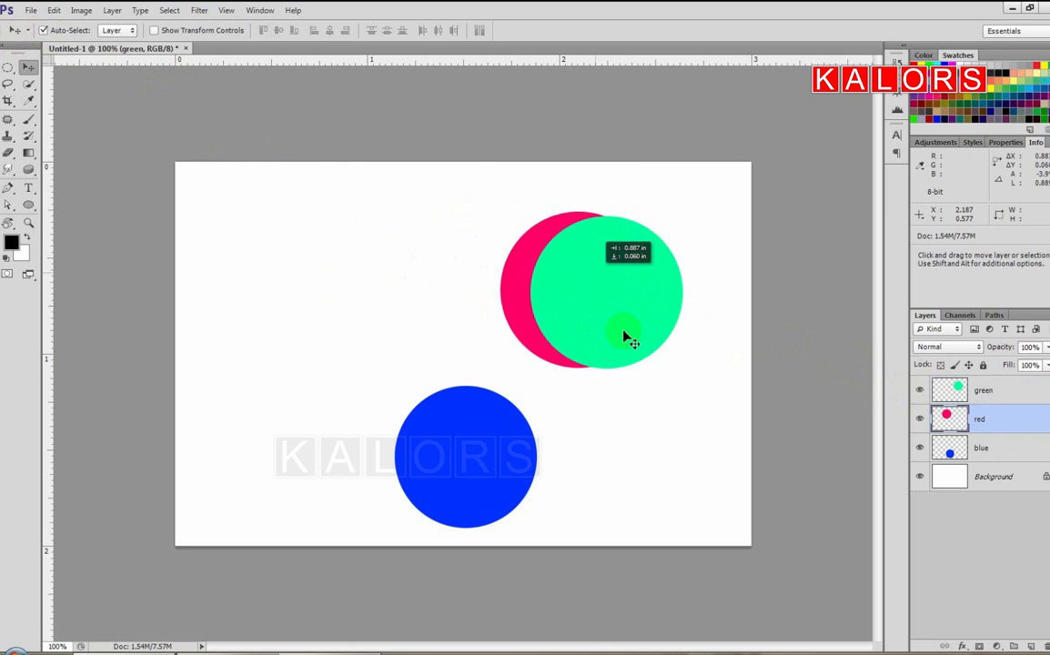
- Move the green circle off the red one to the left part of the canvas
left_click_drag(562, 278, 509, 282)
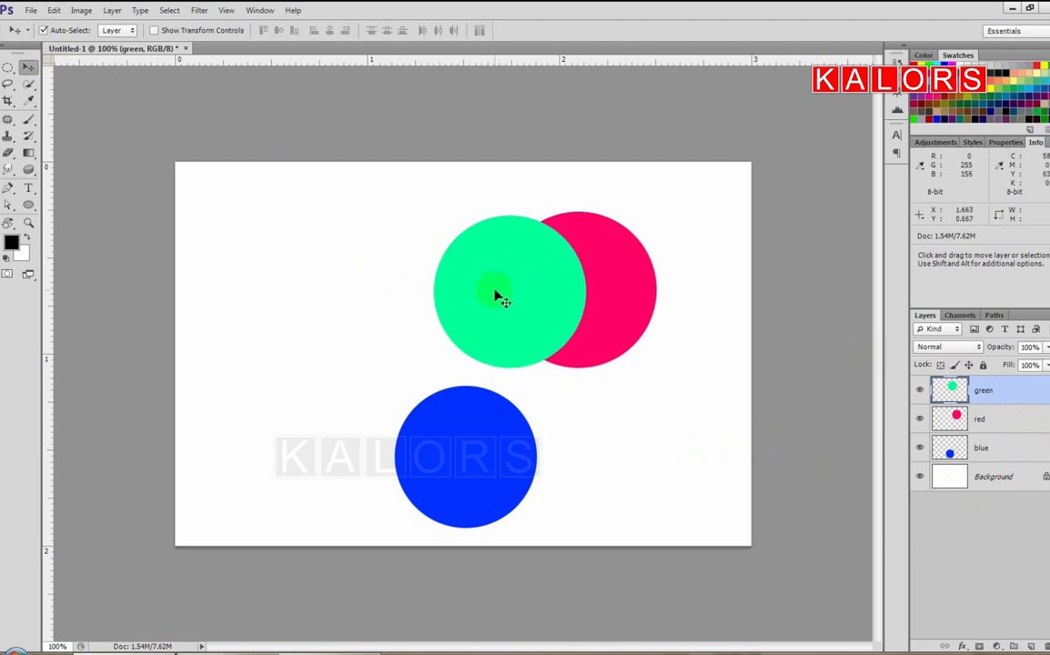
left_click_drag(496, 293, 330, 328)
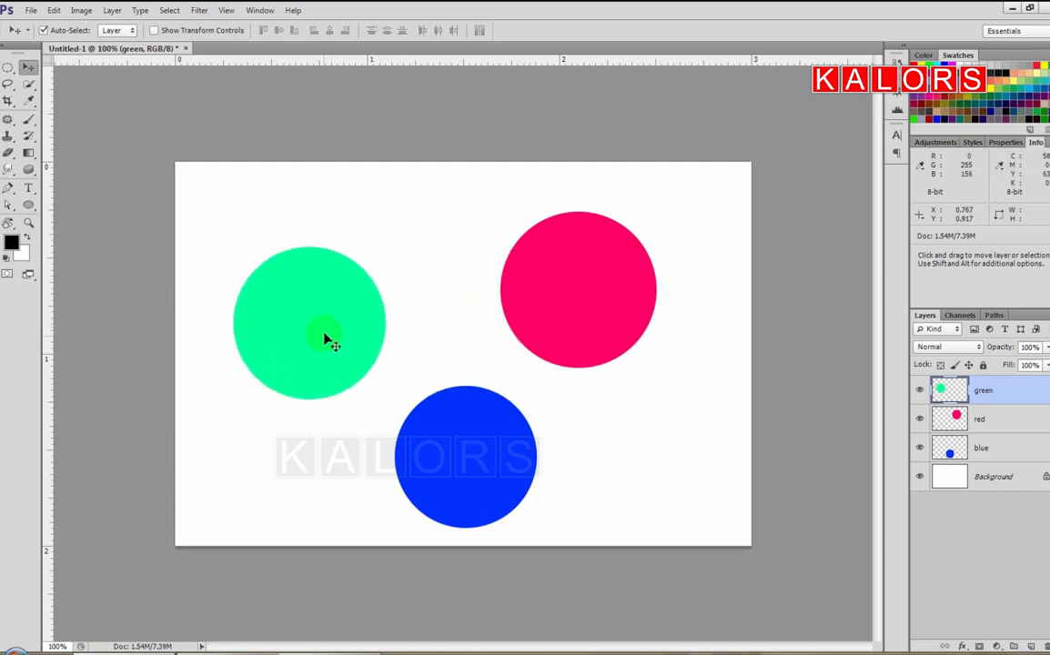
- Try to move the green circle constrained to 45-degree increments with Auto-Select on
key("shift")
left_click(325, 327, "shift")
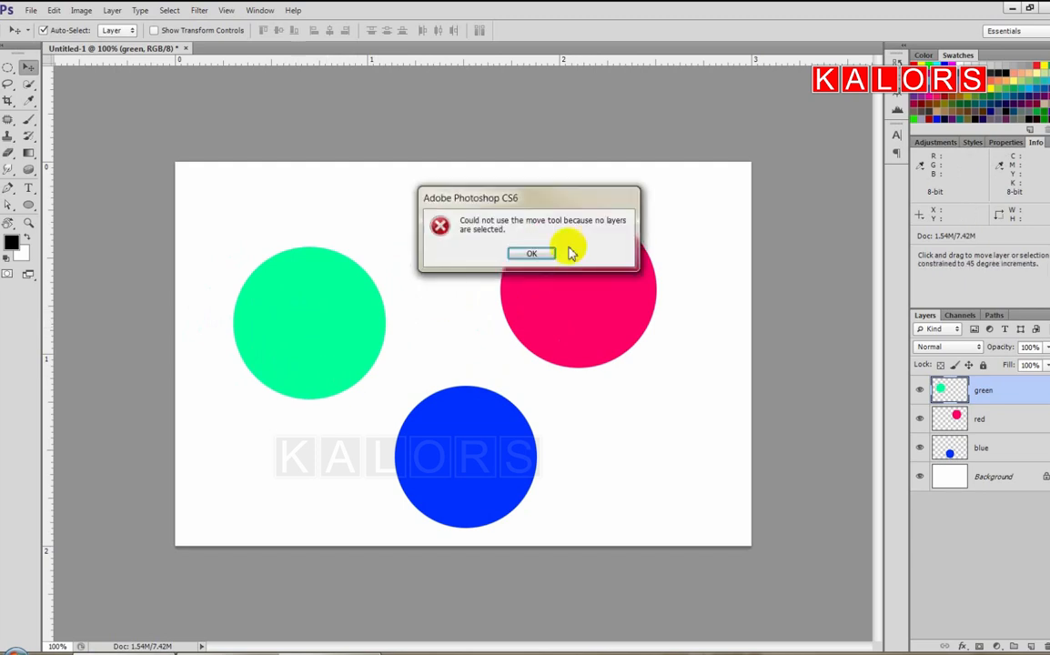
left_click(534, 252)
- Turn off Auto-Select and move the green circle with its direction constrained to 45-degree increments, ending at the canvas's left
left_click(956, 390)
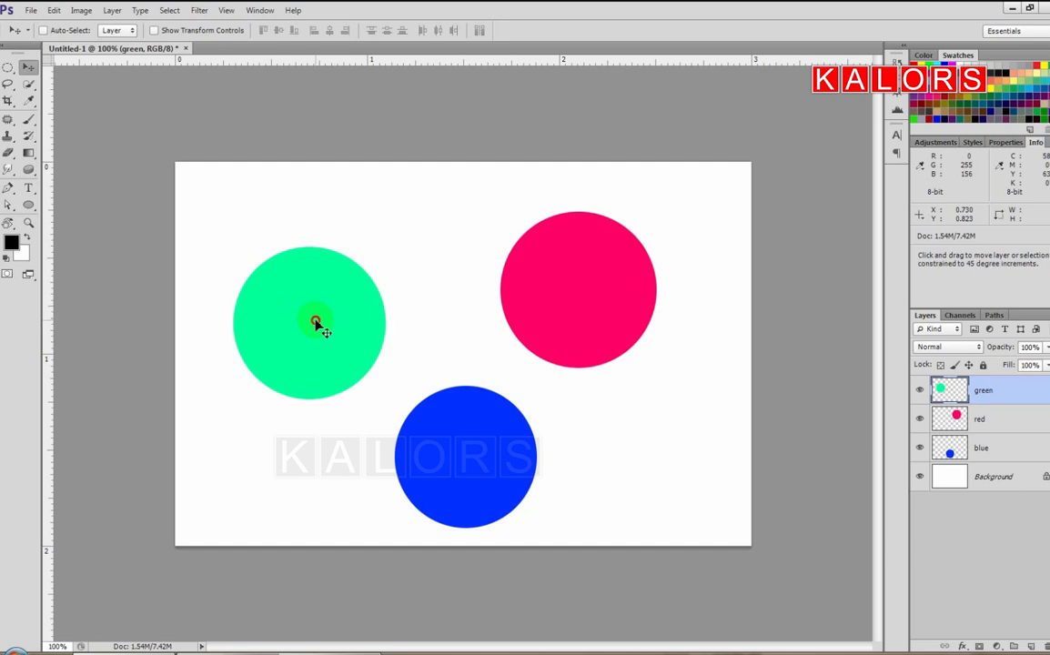
left_click_drag(314, 322, 350, 309)
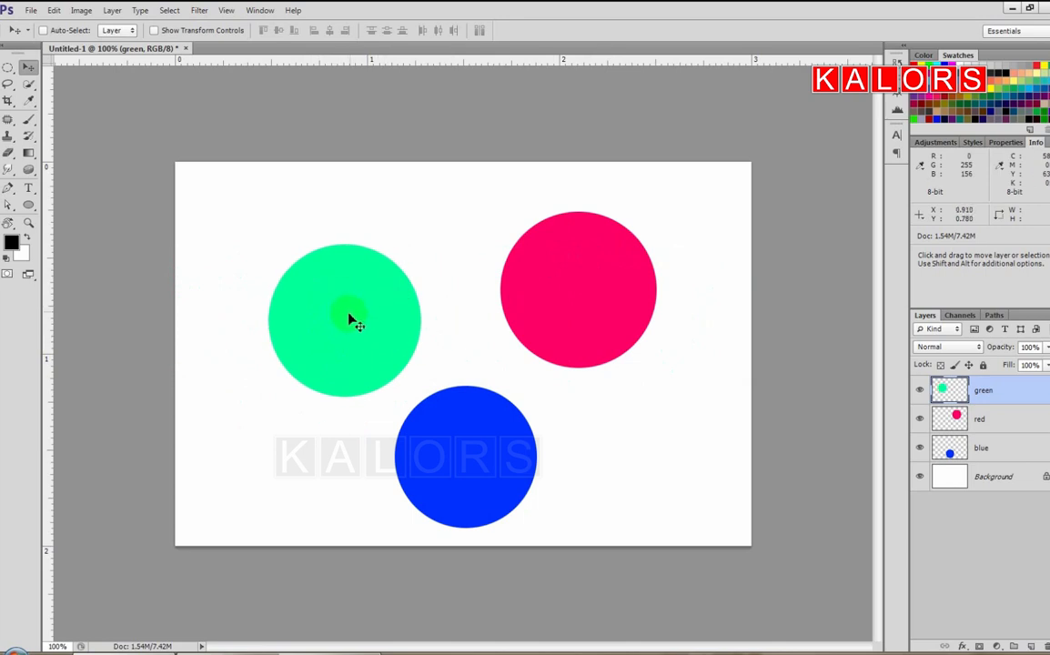
left_click_drag(341, 315, 450, 220)
left_click_drag(534, 140, 228, 460)
left_click_drag(304, 342, 346, 311)
left_click_drag(345, 311, 309, 346)
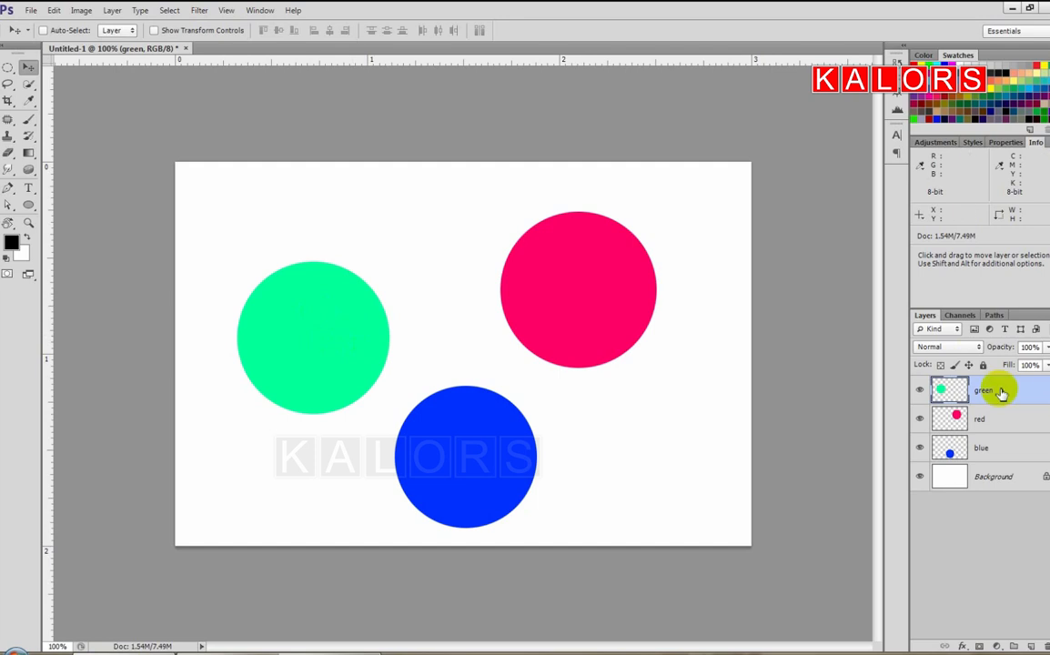
- Duplicate the green circle with the Move tool and place the copy in the canvas's lower-right corner
left_click_drag(311, 352, 675, 462)
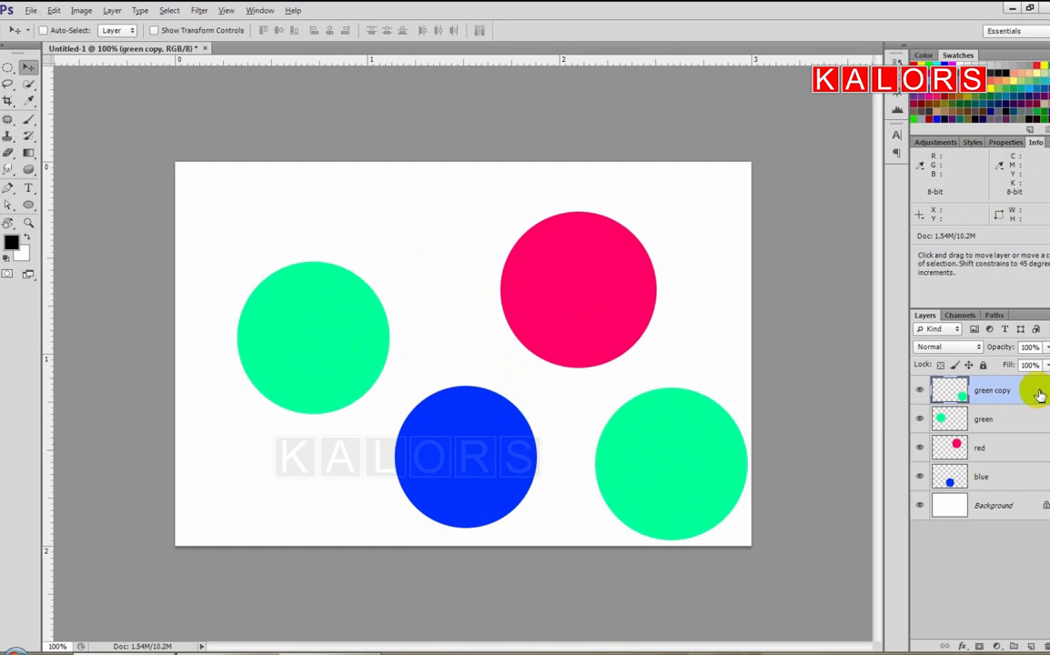
- Duplicate the green copy layer directly beneath itself, and duplicate the original green layer in place
left_click_drag(1026, 395, 1024, 418)
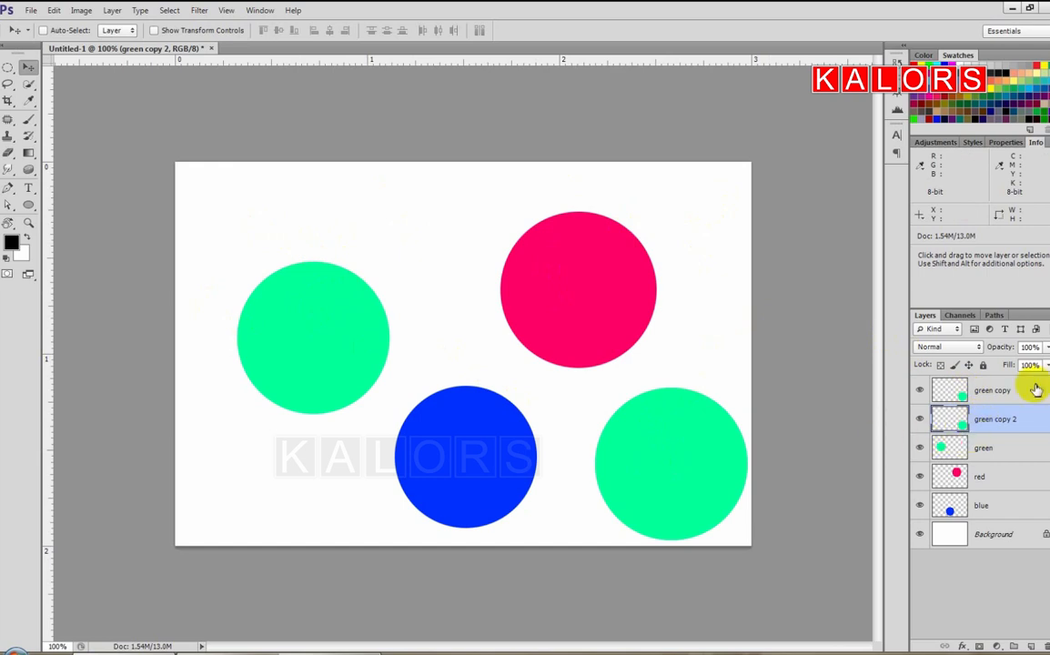
left_click(1003, 452)
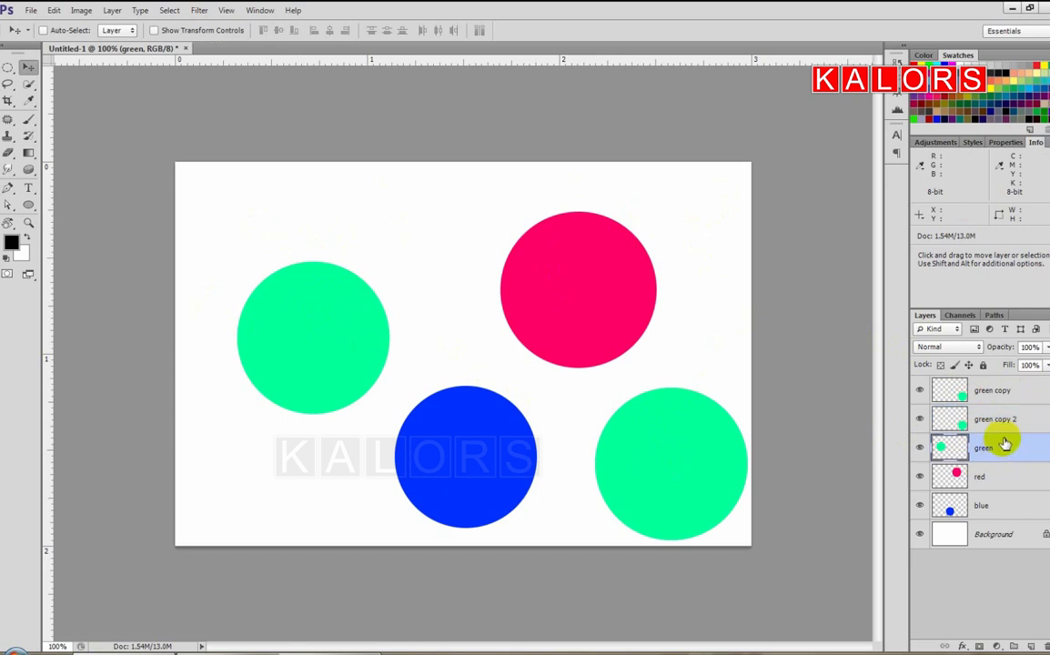
key("ctrl+j")
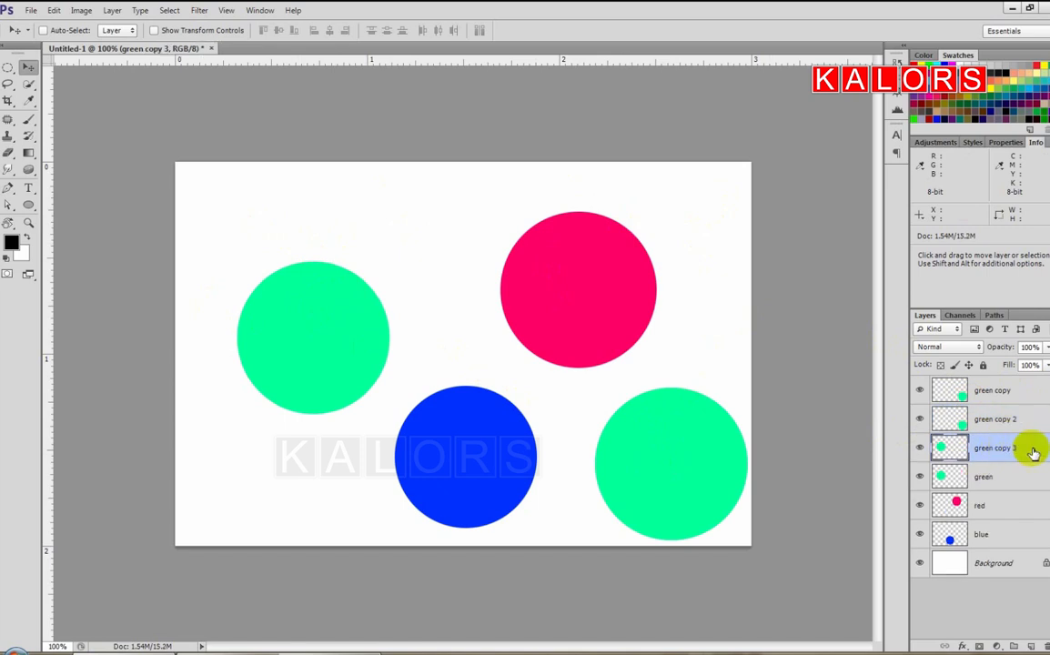
- Duplicate the red layer and move the copy up beside the original, partly past the canvas's upper edge
left_click(974, 512)
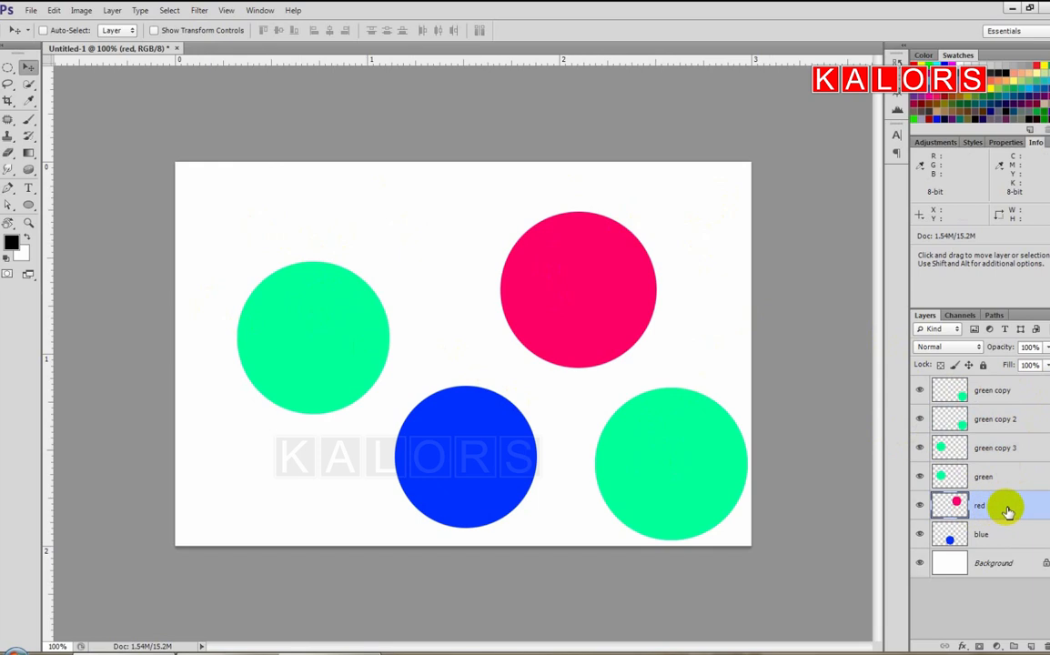
key("ctrl+j")
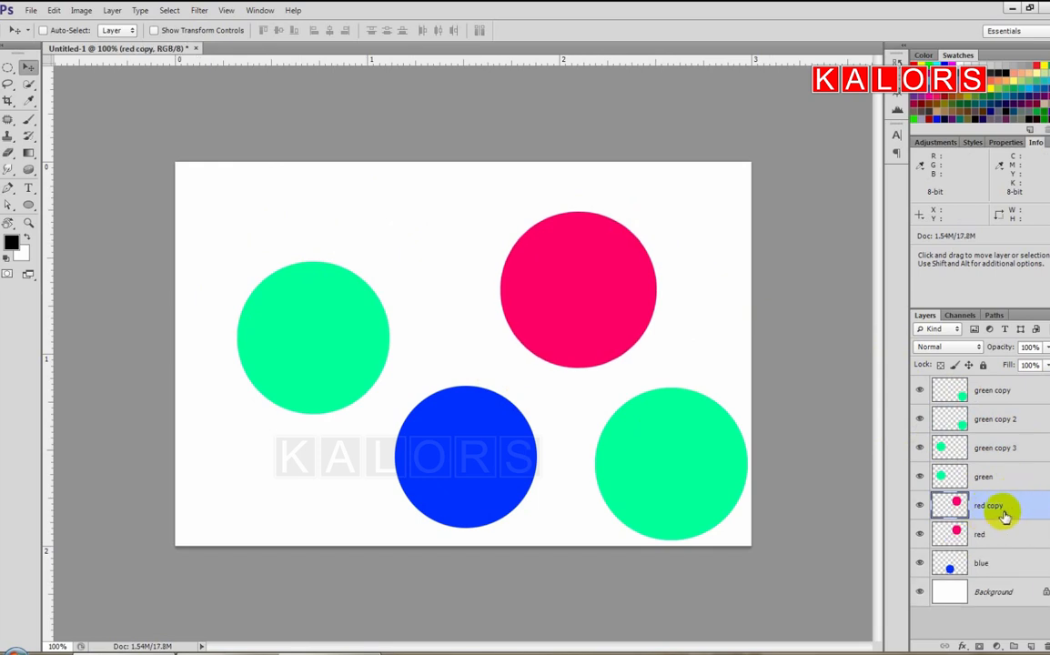
left_click_drag(593, 306, 425, 231)
left_click_drag(685, 490, 656, 464)
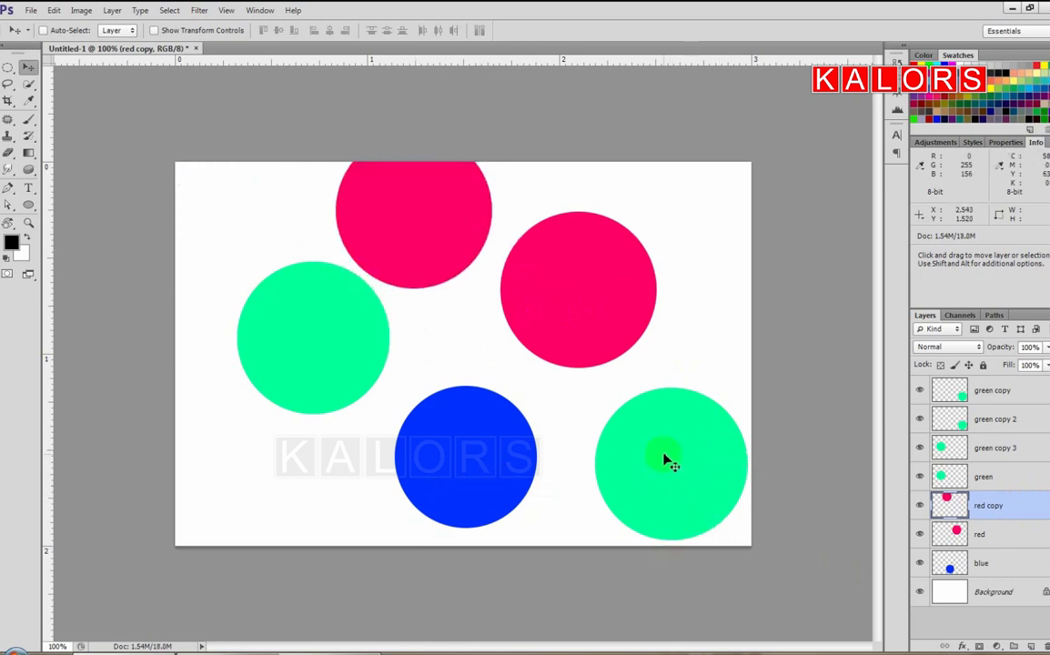
- Select green copy from the layers under the pointer and move it to the canvas's lower-left corner, then move green copy 2 over the red circle
right_click(661, 455)
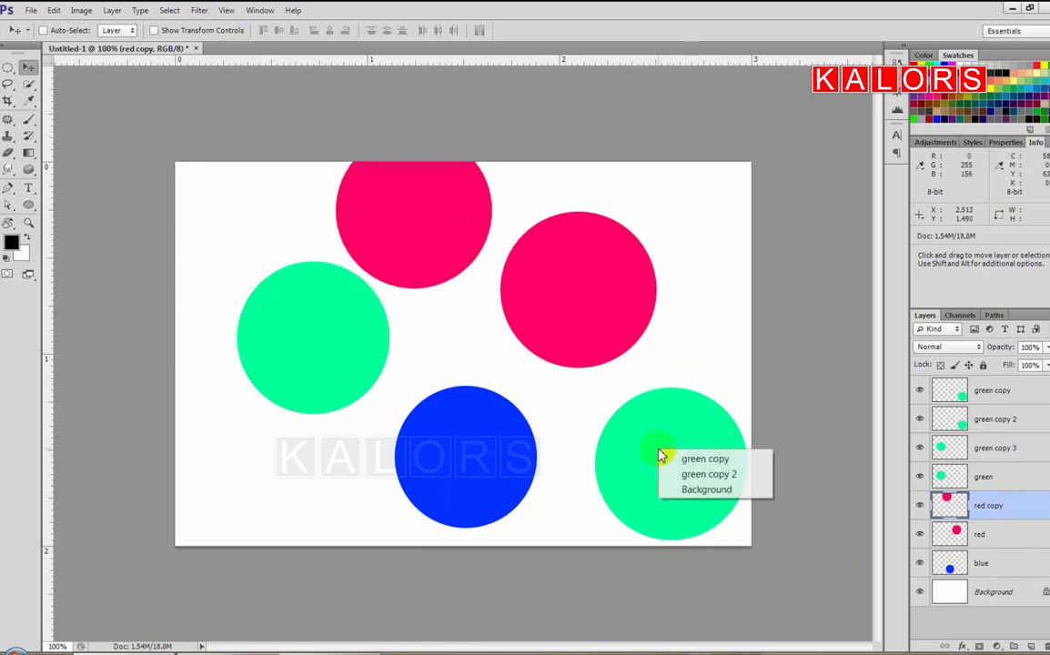
left_click(728, 459)
left_click_drag(699, 472, 286, 500)
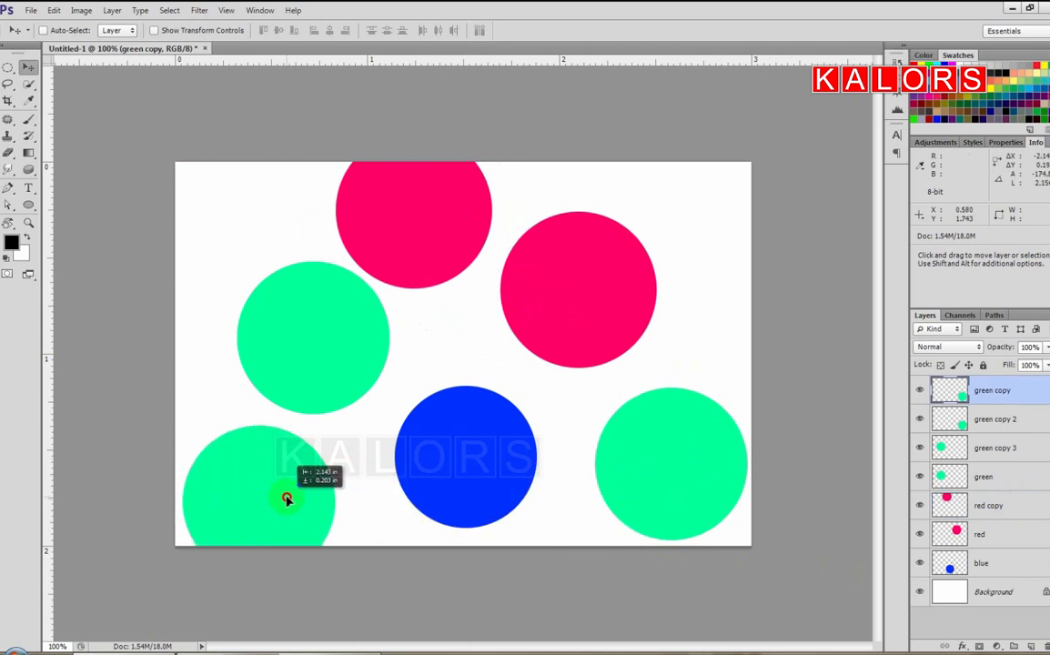
right_click(660, 472)
left_click(708, 479)
left_click_drag(710, 485, 627, 305)
- Pick the blue layer on the canvas and move it up behind the red circles, and move green copy 3 to just below them
right_click(472, 476)
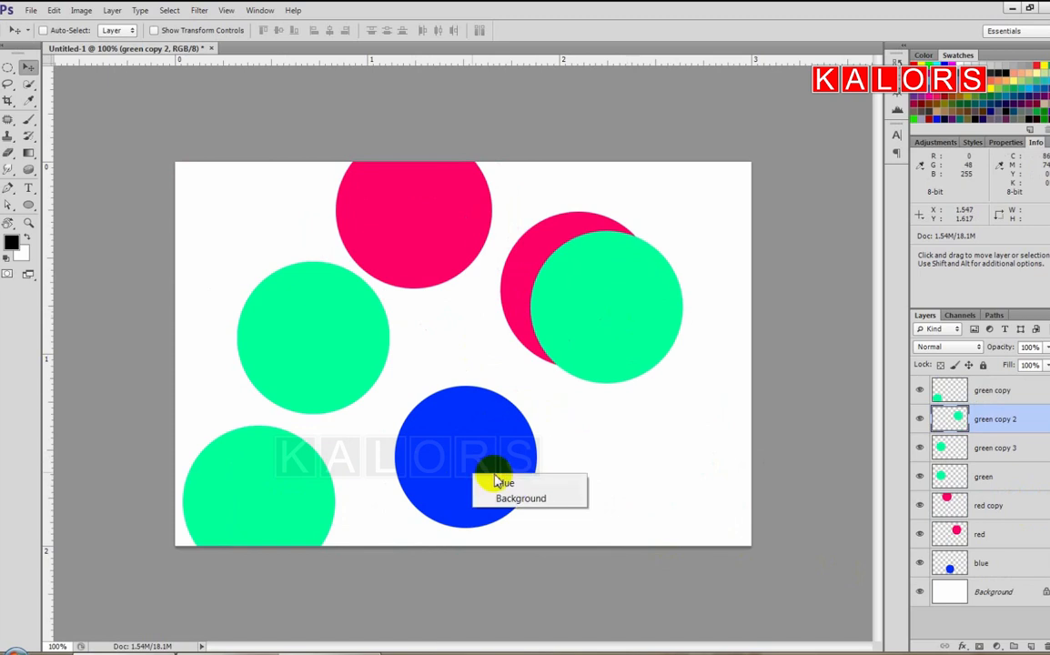
left_click(503, 482)
left_click_drag(503, 484, 548, 286)
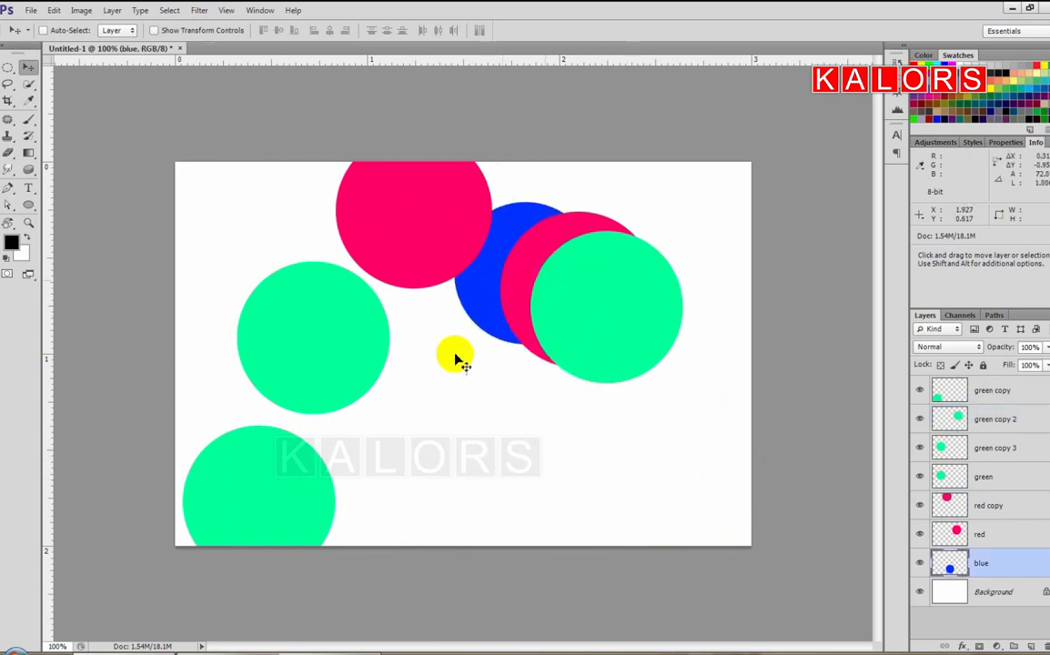
right_click(331, 351)
left_click(352, 360)
mouse_move(415, 386)
left_mouse_down()
mouse_move(569, 375)
mouse_move(423, 398)
left_mouse_up()
- Move red copy behind green copy 2, and pick the red layer from the overlapping circles to move it to the canvas's lower edge
right_click(390, 246)
left_click(427, 256)
left_click_drag(420, 251, 628, 305)
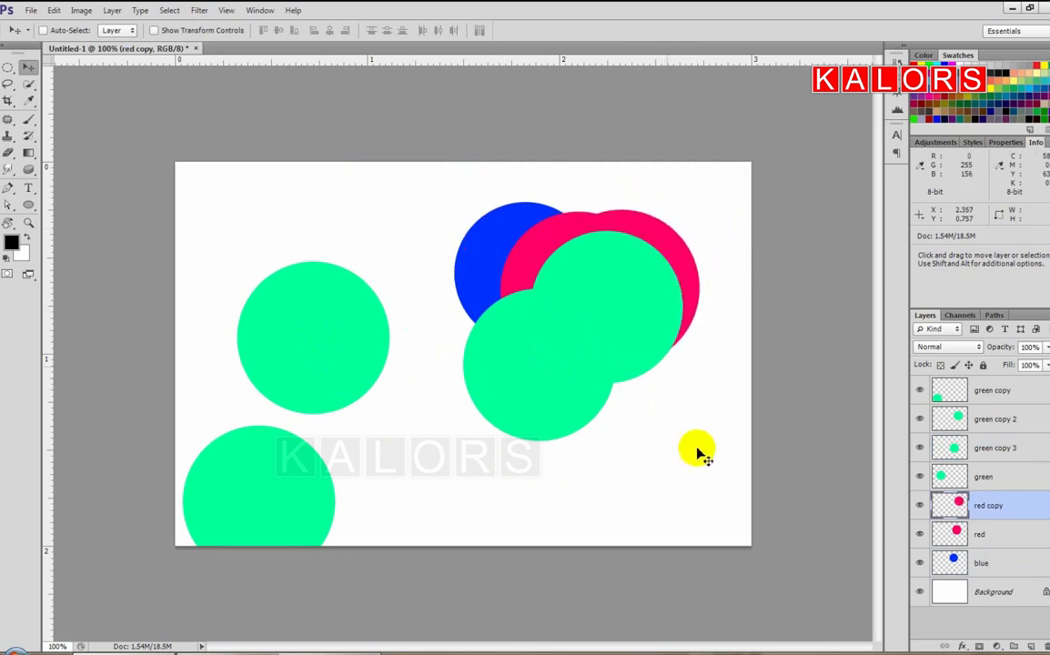
right_click(582, 277)
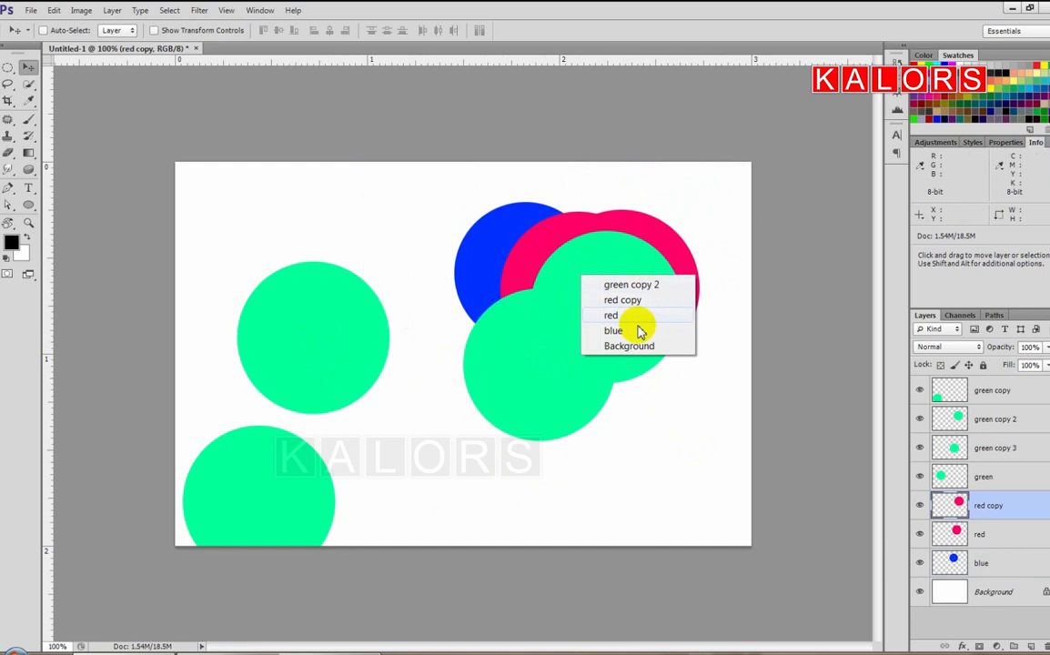
left_click(626, 315)
left_click_drag(647, 291, 518, 496)
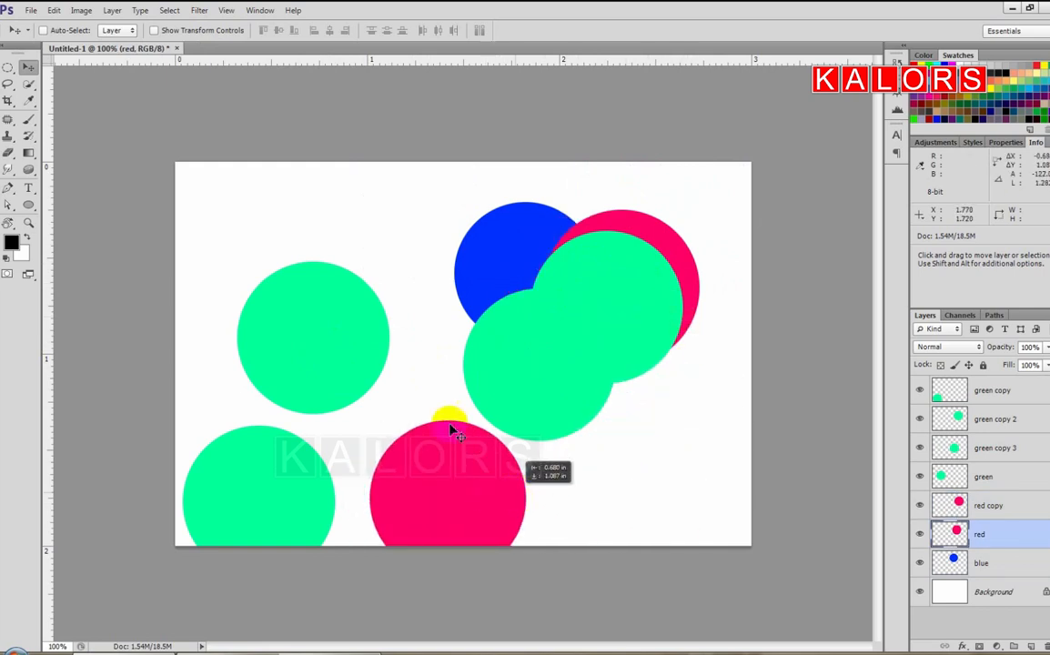
- Select the green layer through its circle on the canvas and move it to the upper-left part of the canvas
right_click(338, 348)
left_click(362, 355)
left_click_drag(343, 347, 394, 307)
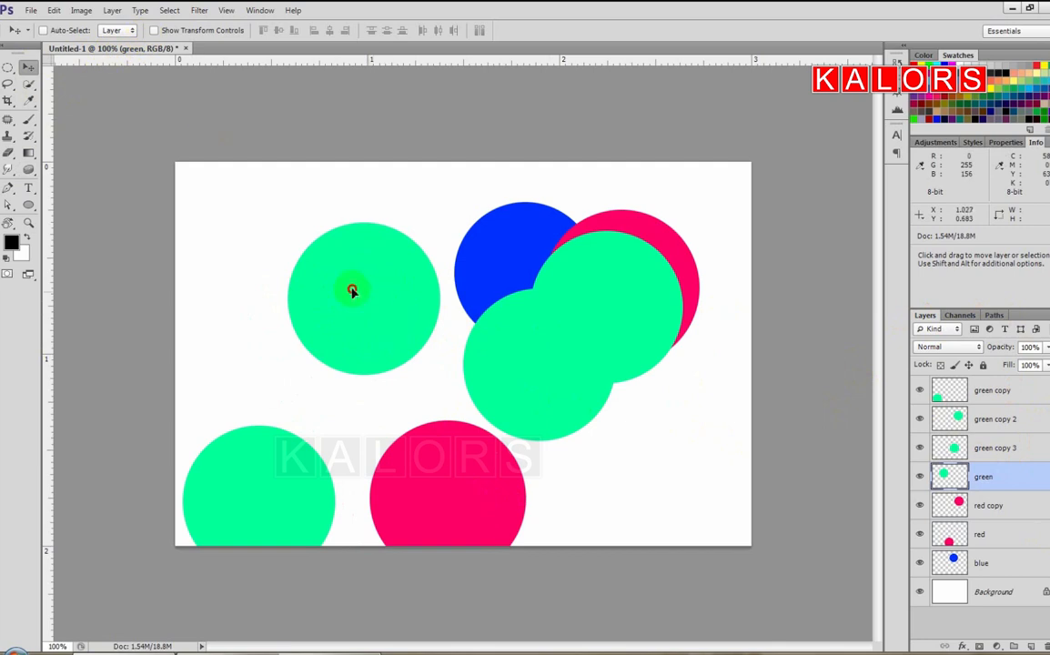
left_click_drag(352, 291, 308, 281)
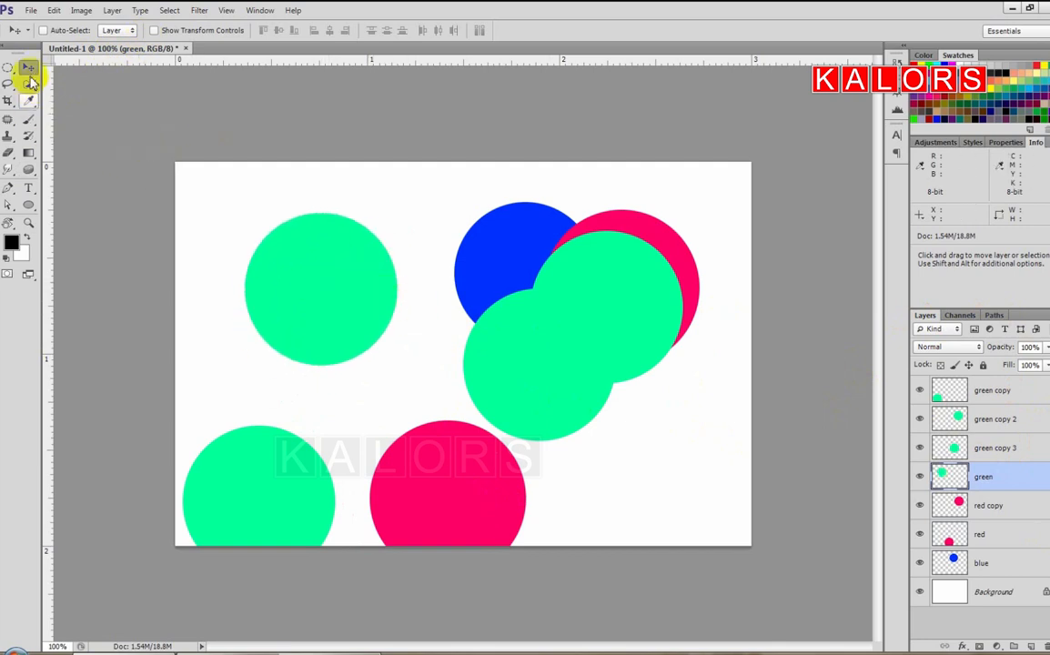
- Select the green copy layer through its lower-left circle and move it up until it lies fully inside the canvas
right_click(264, 482)
left_click(291, 489)
left_click_drag(298, 480, 303, 429)
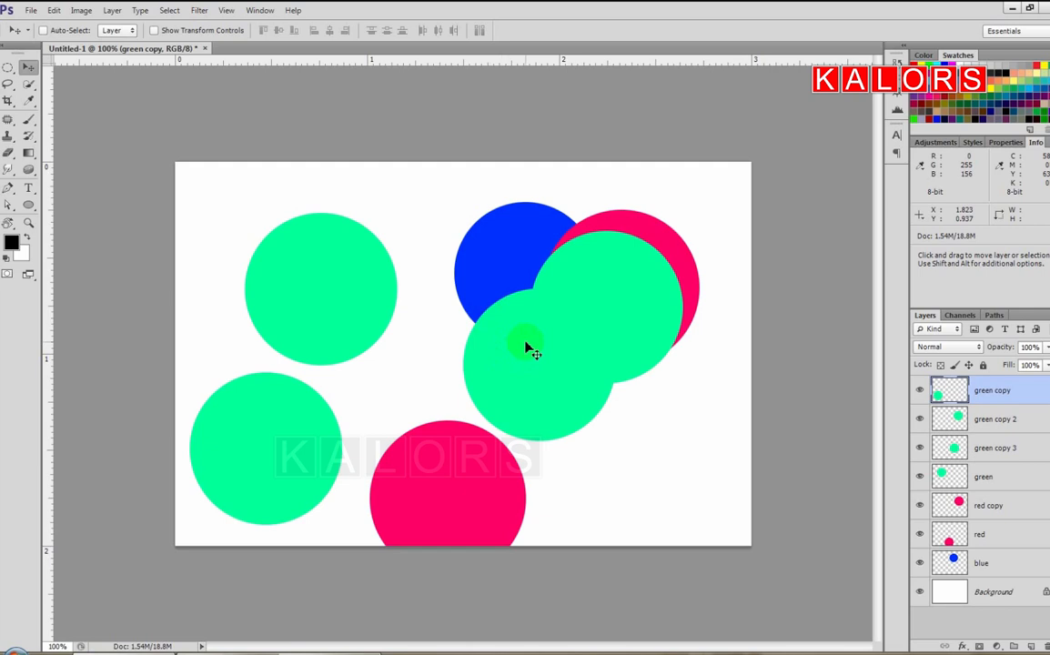
- Duplicate the green copy circle repeatedly with the Move tool, scattering the copies over the left half and upper middle of the canvas
left_click_drag(523, 352, 526, 355, "alt")
left_click_drag(526, 356, 616, 429, "alt")
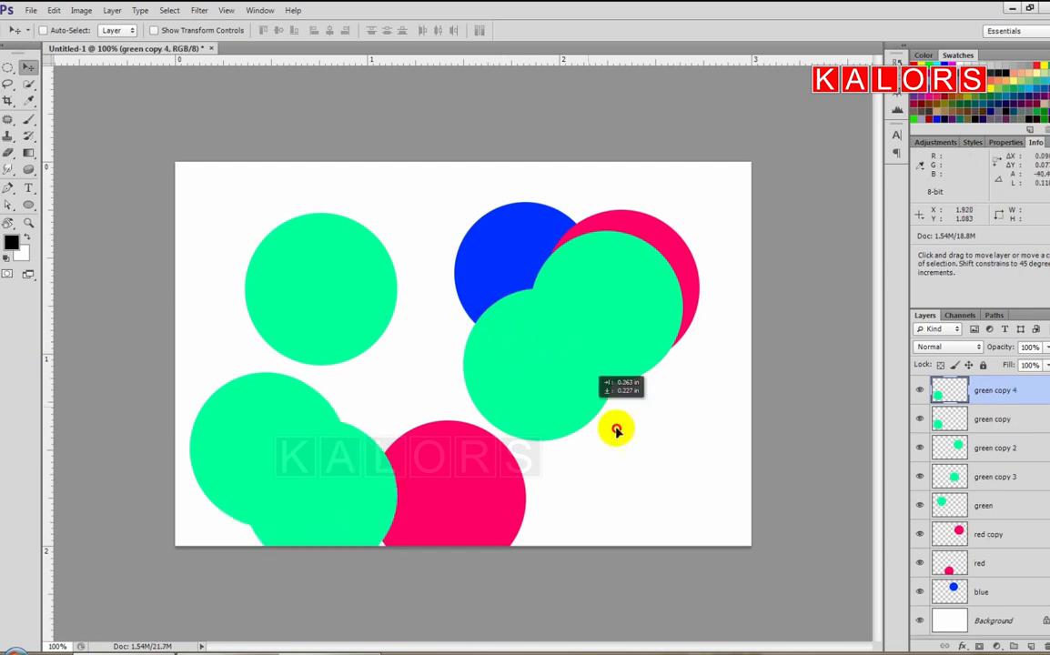
left_click_drag(400, 461, 481, 282, "alt")
left_click_drag(431, 408, 191, 368, "alt")
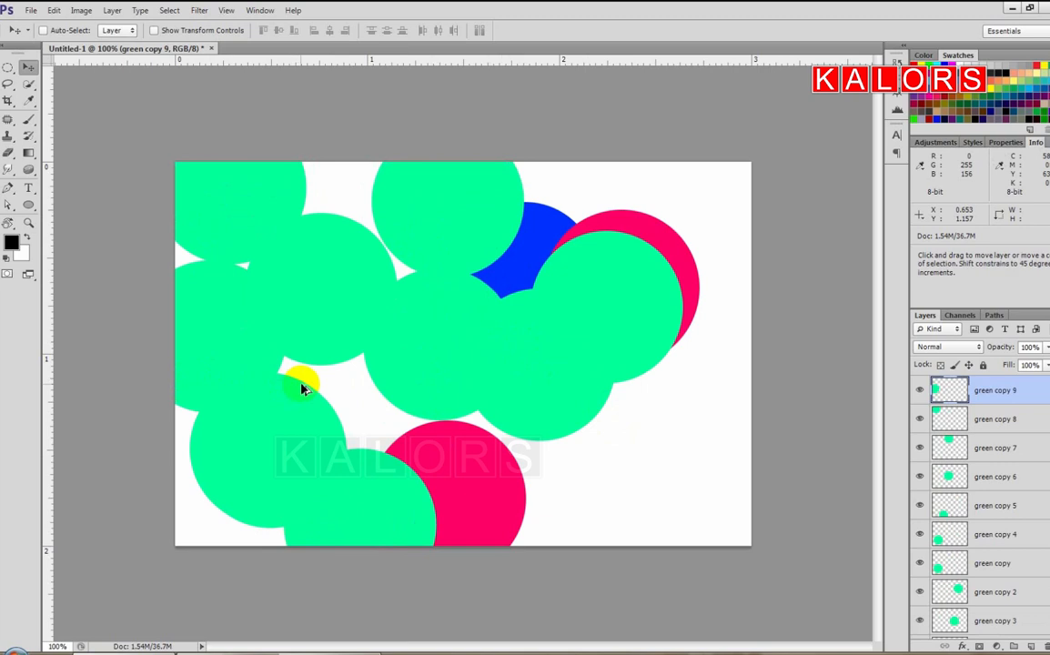
- Undo the scattered green duplicates one by one, keeping only the first new copy over the lower-left green circle
key("ctrl+alt+z")
key("ctrl+alt+z")
key("ctrl+alt+z")
key("ctrl+alt+z")
key("ctrl+alt+z")
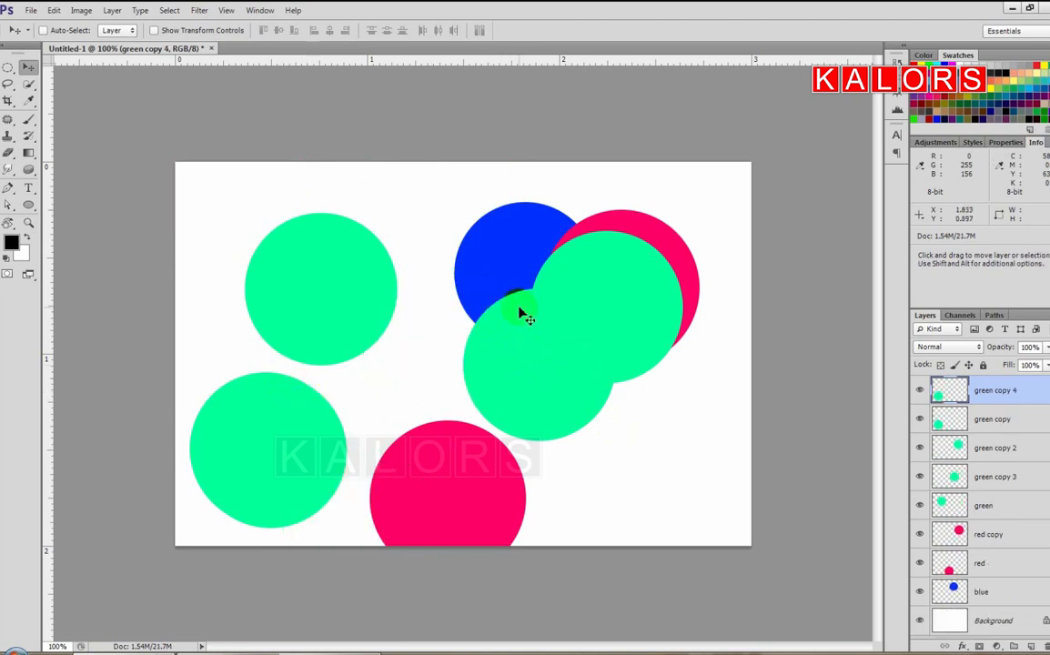